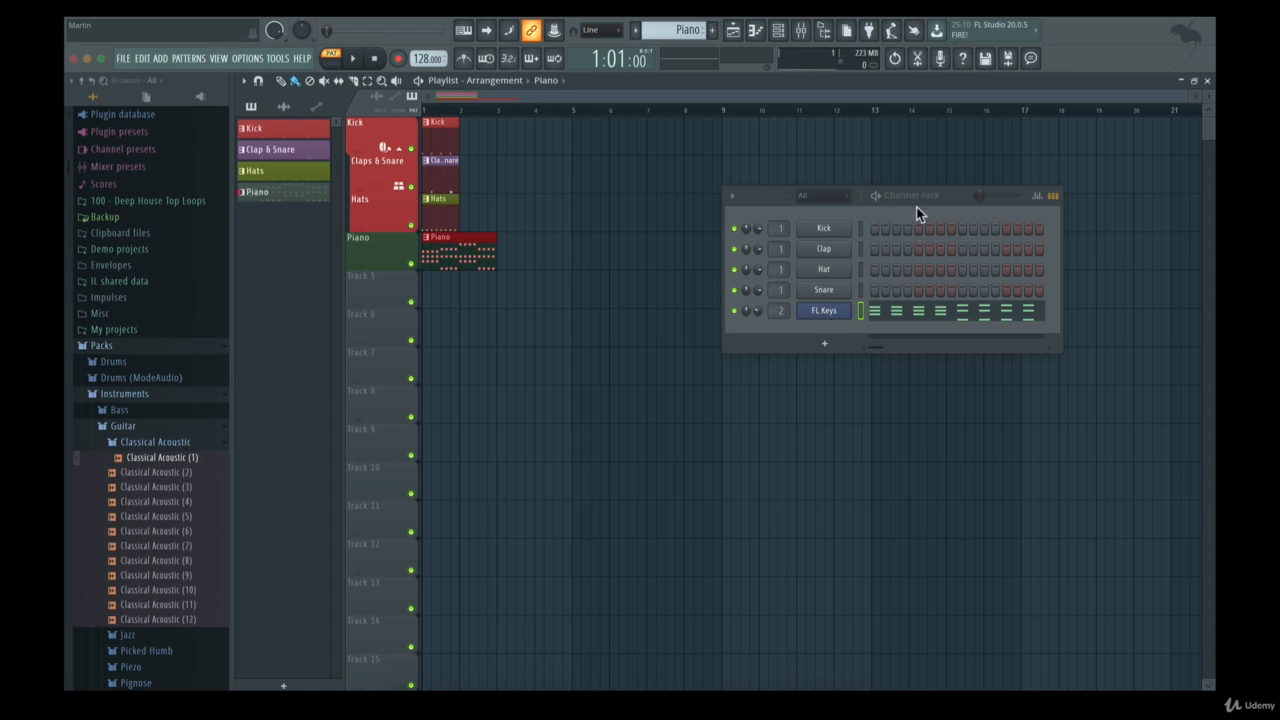
Load the Classical Acoustic (2) guitar sample from the Packs instruments as a new channel below FL Keys
{"action": "left_click_drag", "start_coordinate": [928, 198], "coordinate": [760, 266]}
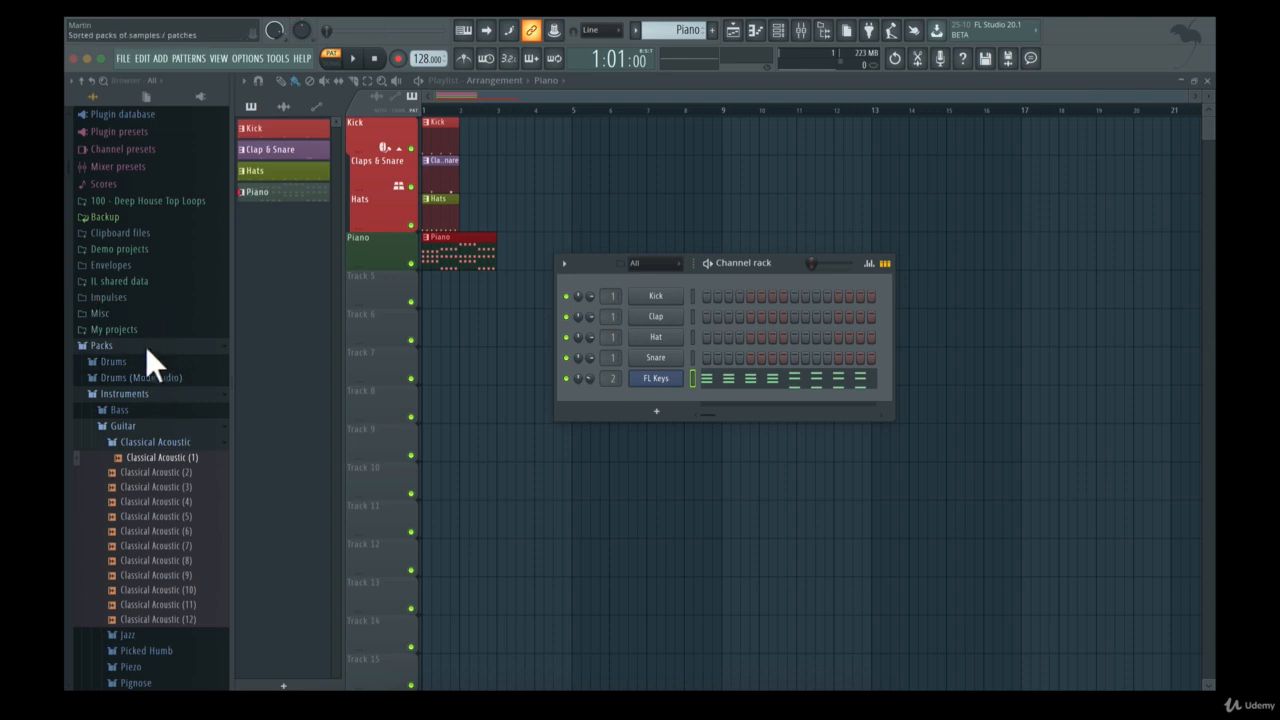
{"action": "left_click", "coordinate": [129, 398]}
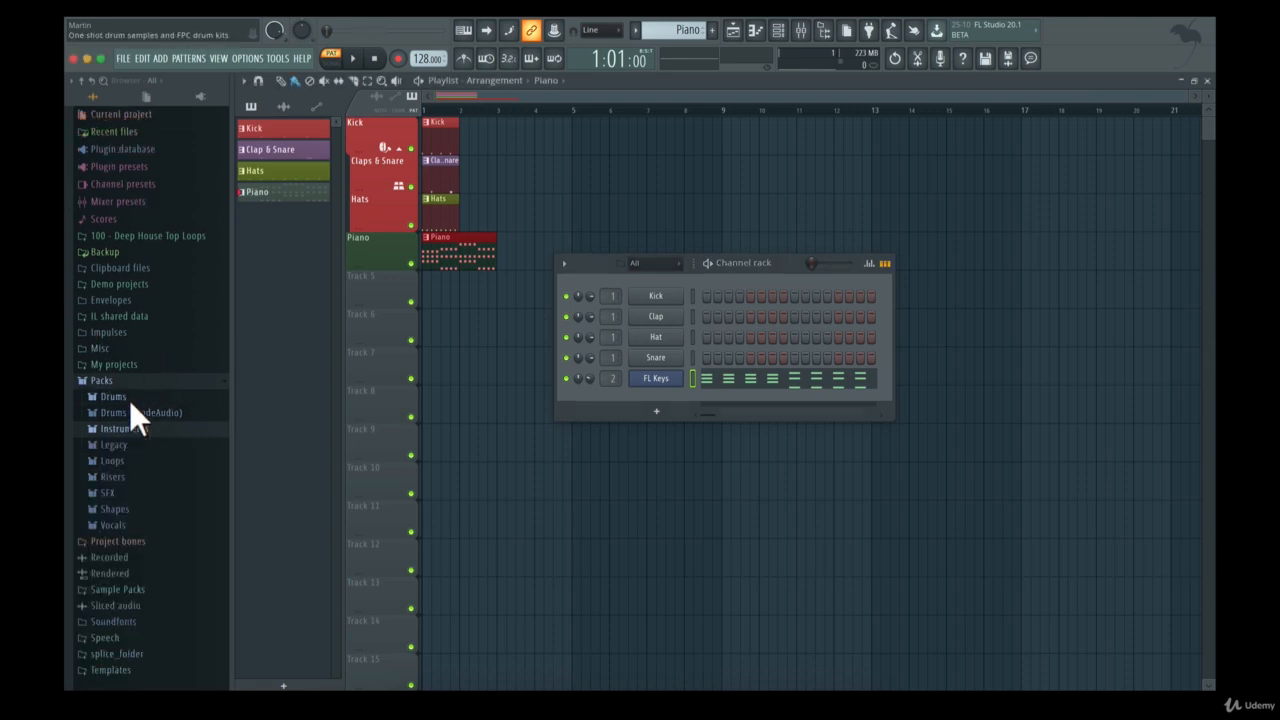
{"action": "left_click", "coordinate": [113, 426]}
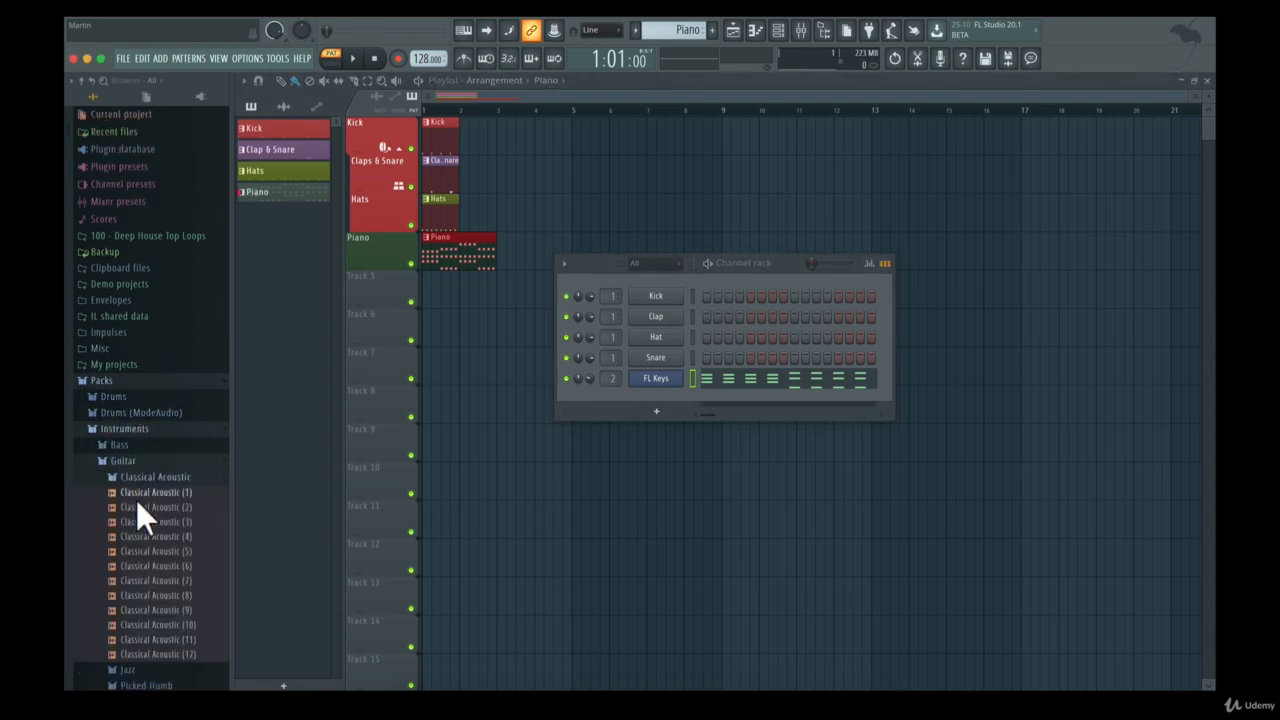
{"action": "left_click_drag", "start_coordinate": [138, 505], "coordinate": [648, 412]}
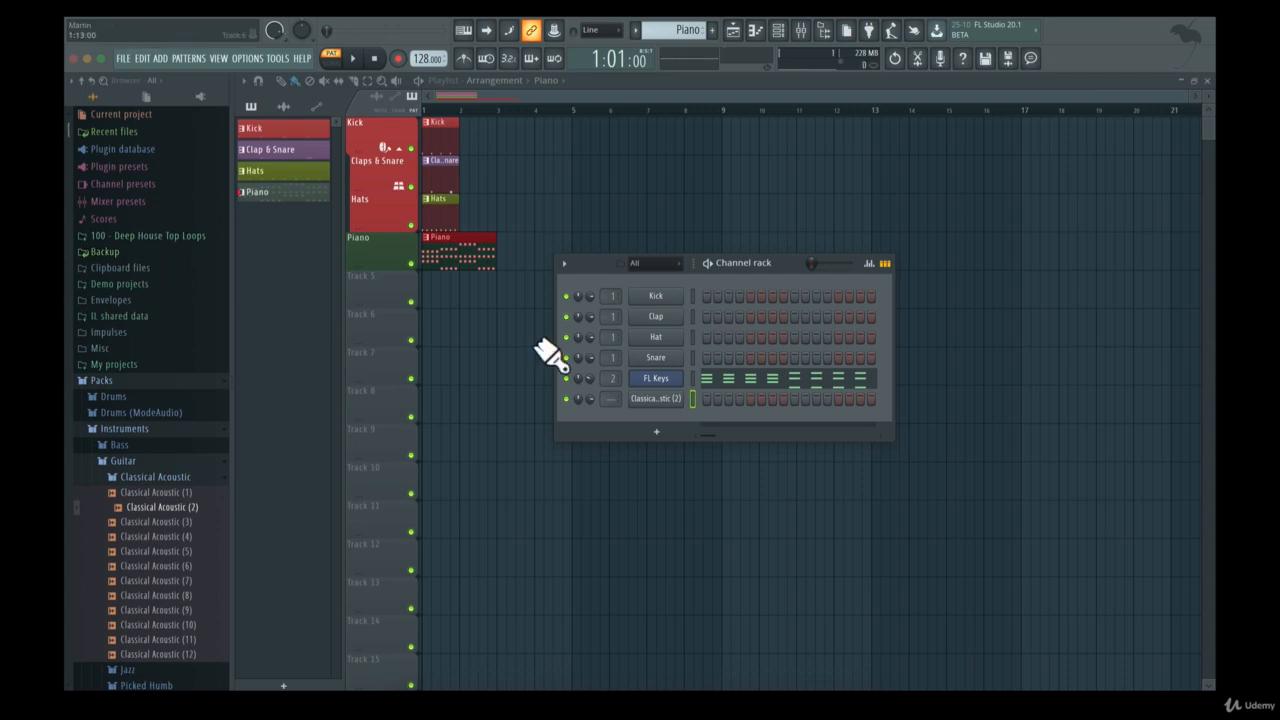
Look through the plugins available for a new channel and the options of the Classical Acoustic (2) channel
{"action": "left_click", "coordinate": [657, 432]}
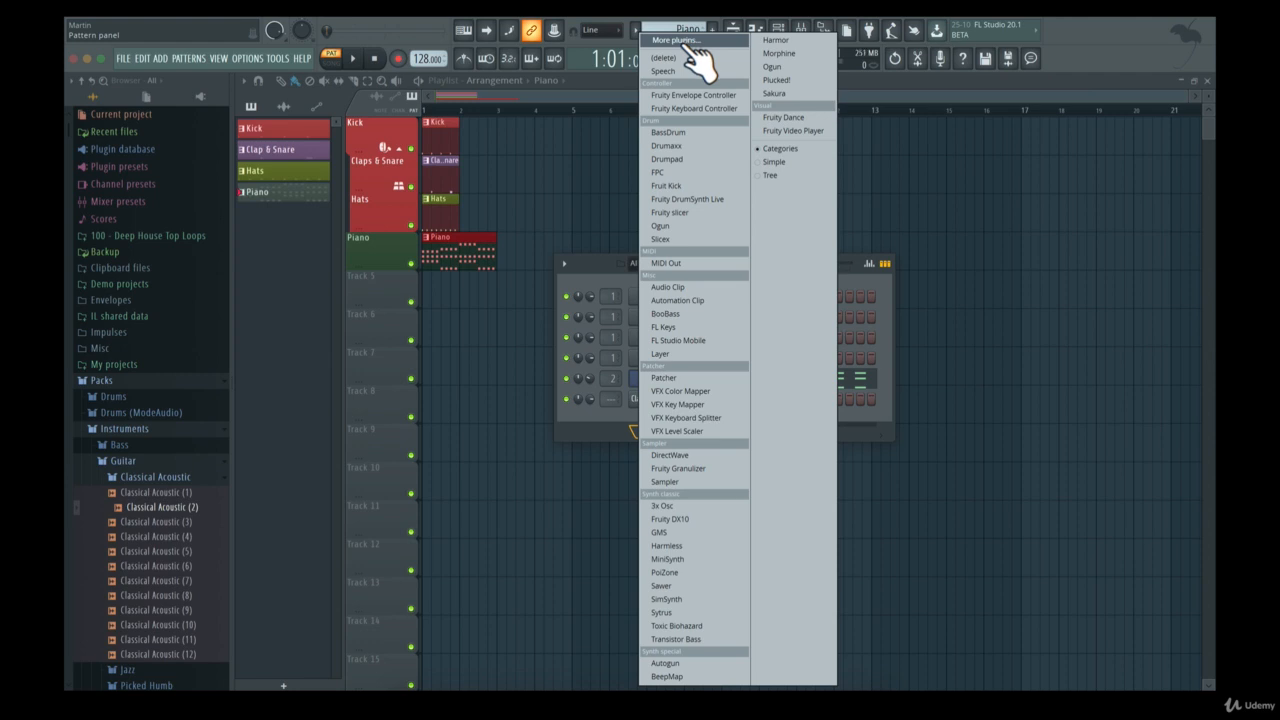
{"action": "left_click", "coordinate": [593, 280]}
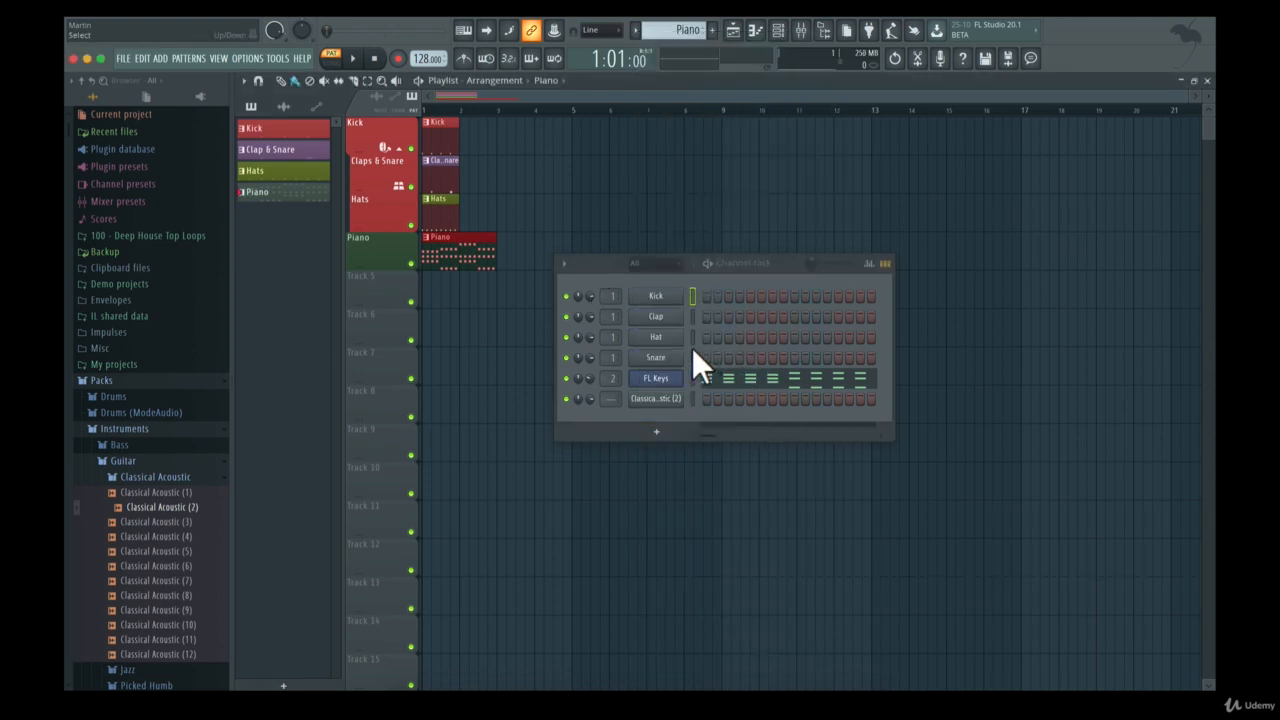
{"action": "right_click", "coordinate": [656, 399]}
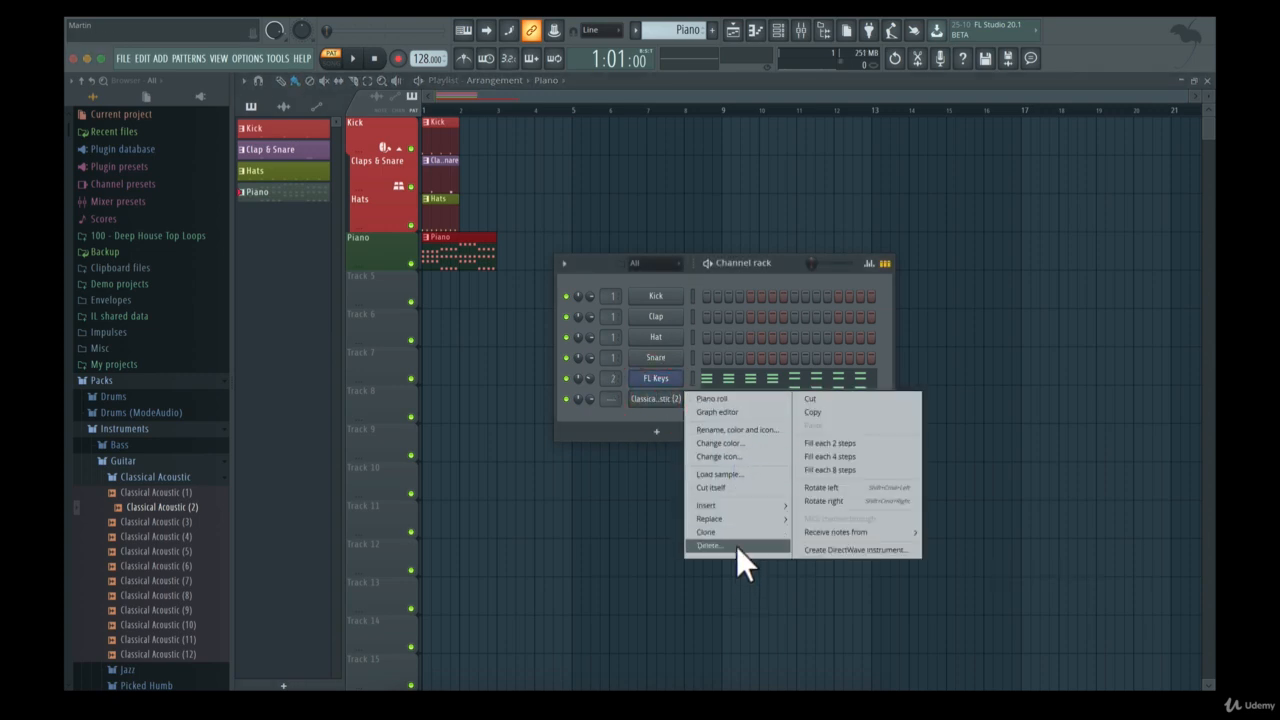
{"action": "left_click", "coordinate": [639, 414]}
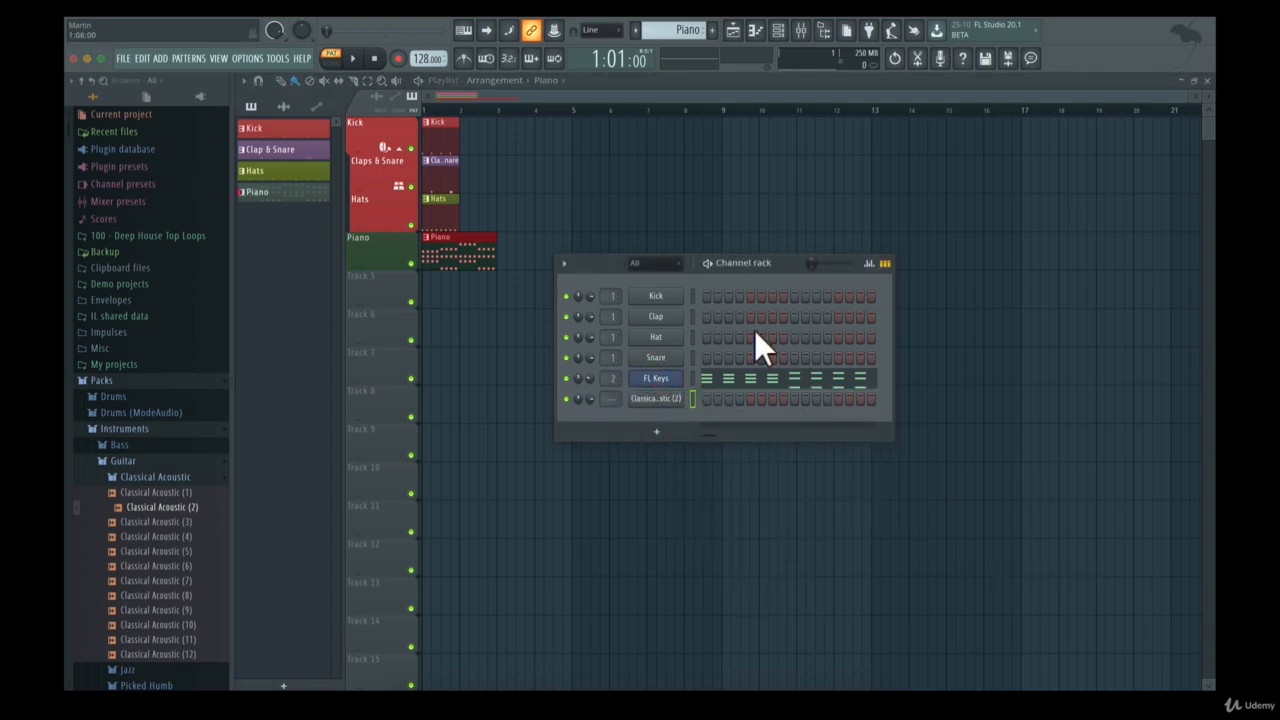
Open the Kick channel's sample settings and arrange that window side by side with the channel rack
{"action": "left_click", "coordinate": [656, 298]}
{"action": "left_click_drag", "start_coordinate": [554, 186], "coordinate": [429, 239]}
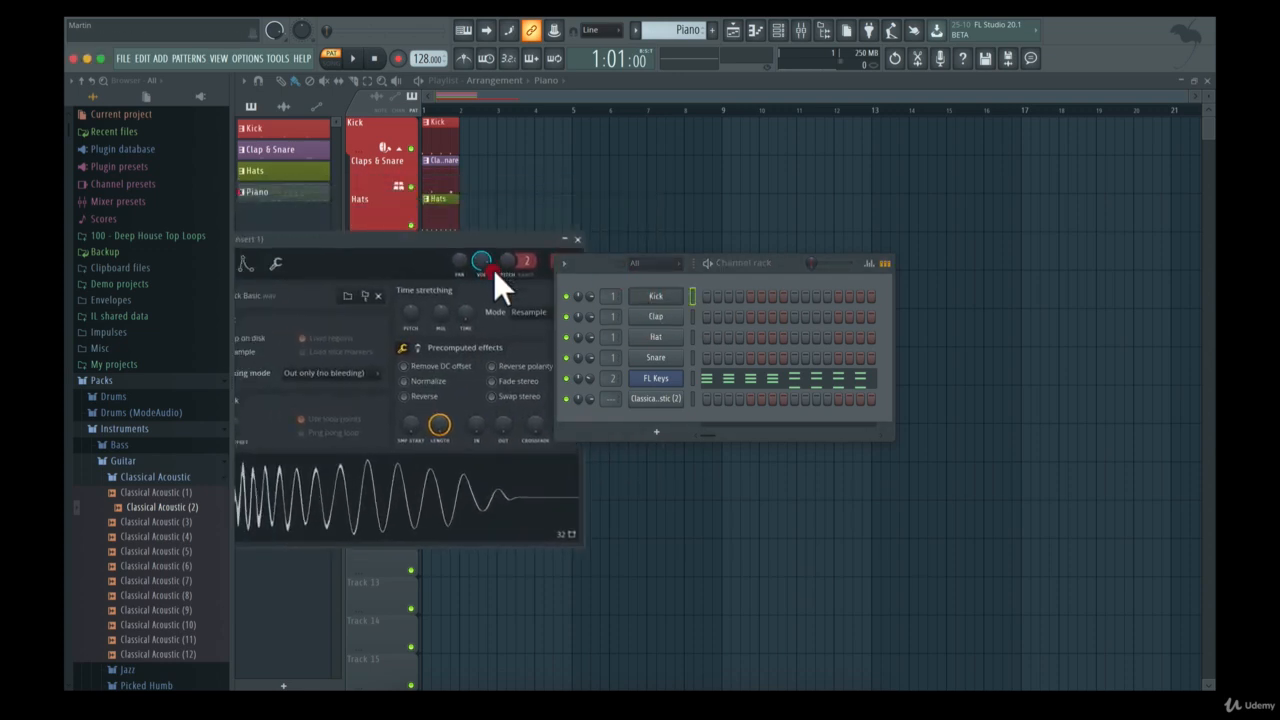
{"action": "left_click_drag", "start_coordinate": [493, 269], "coordinate": [589, 266]}
{"action": "left_click_drag", "start_coordinate": [773, 265], "coordinate": [968, 254]}
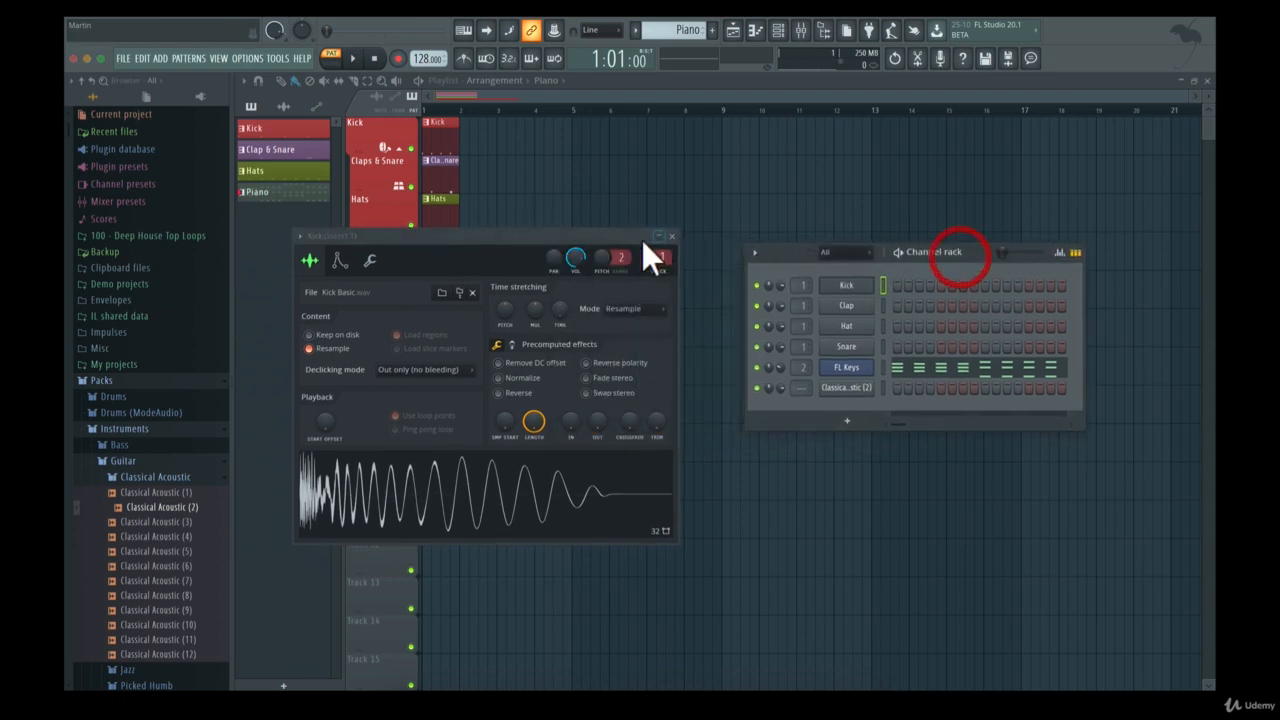
{"action": "left_click_drag", "start_coordinate": [574, 234], "coordinate": [627, 196]}
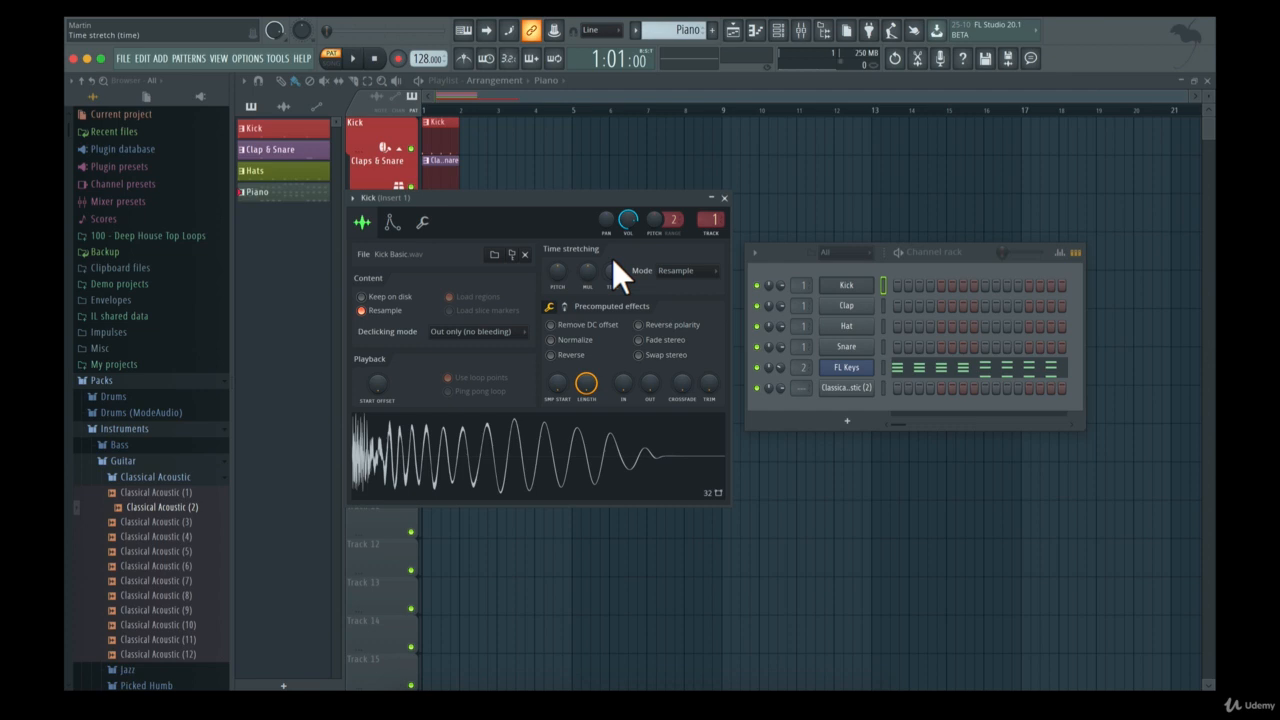
Review the Kick channel's envelope, miscellaneous and sample settings pages, and close its window
{"action": "left_click", "coordinate": [395, 223]}
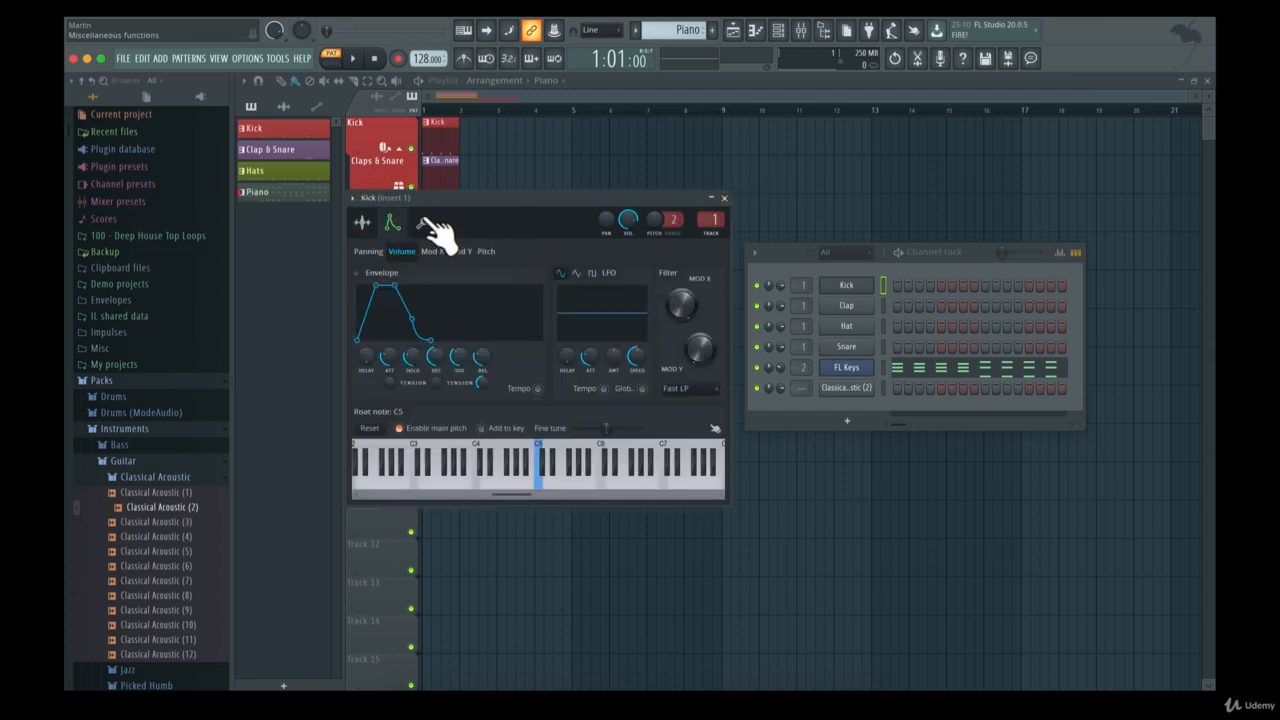
{"action": "left_click", "coordinate": [423, 222]}
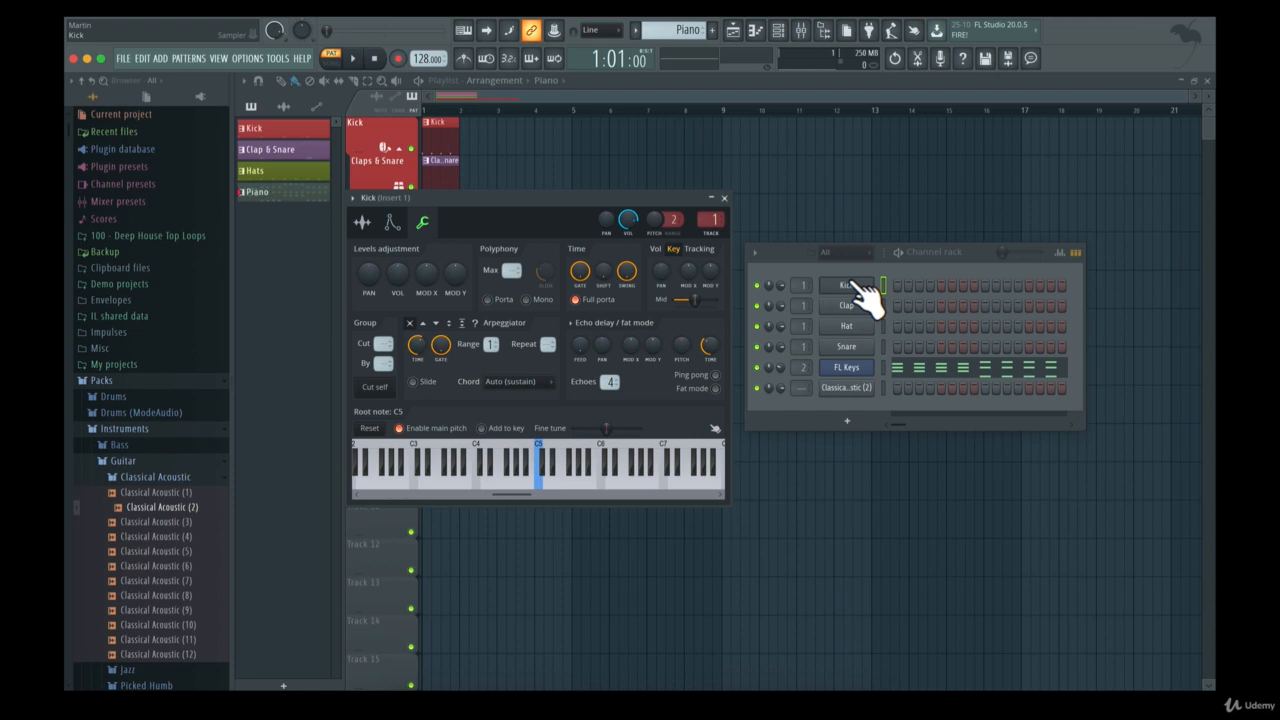
{"action": "left_click", "coordinate": [392, 222]}
{"action": "left_click", "coordinate": [363, 222]}
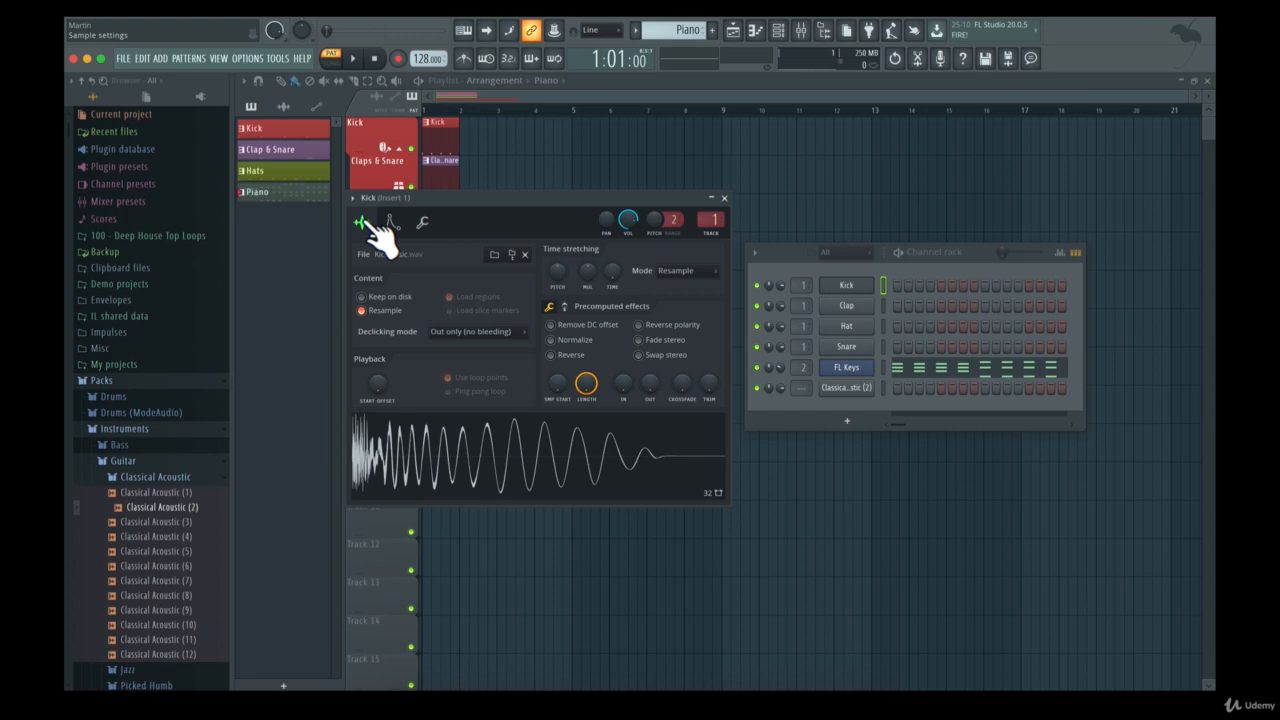
{"action": "left_click", "coordinate": [725, 198]}
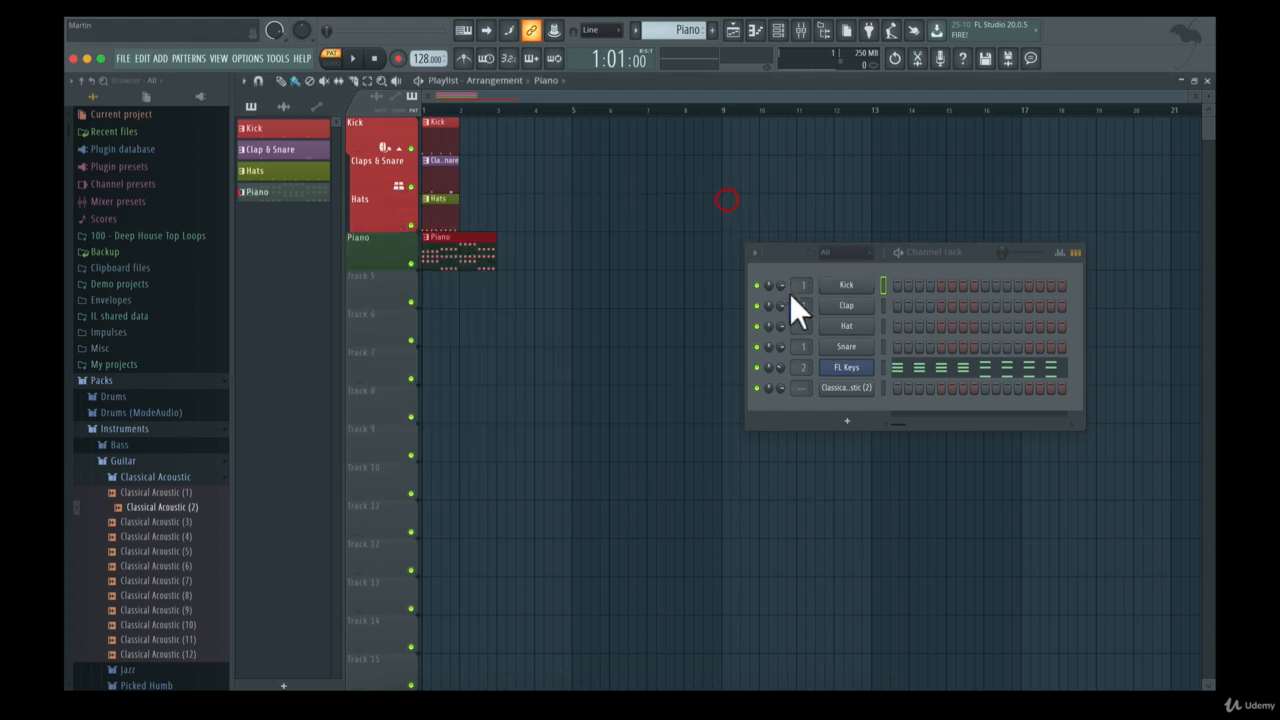
View the FL Keys instrument window of the piano channel and close it
{"action": "left_click", "coordinate": [845, 370]}
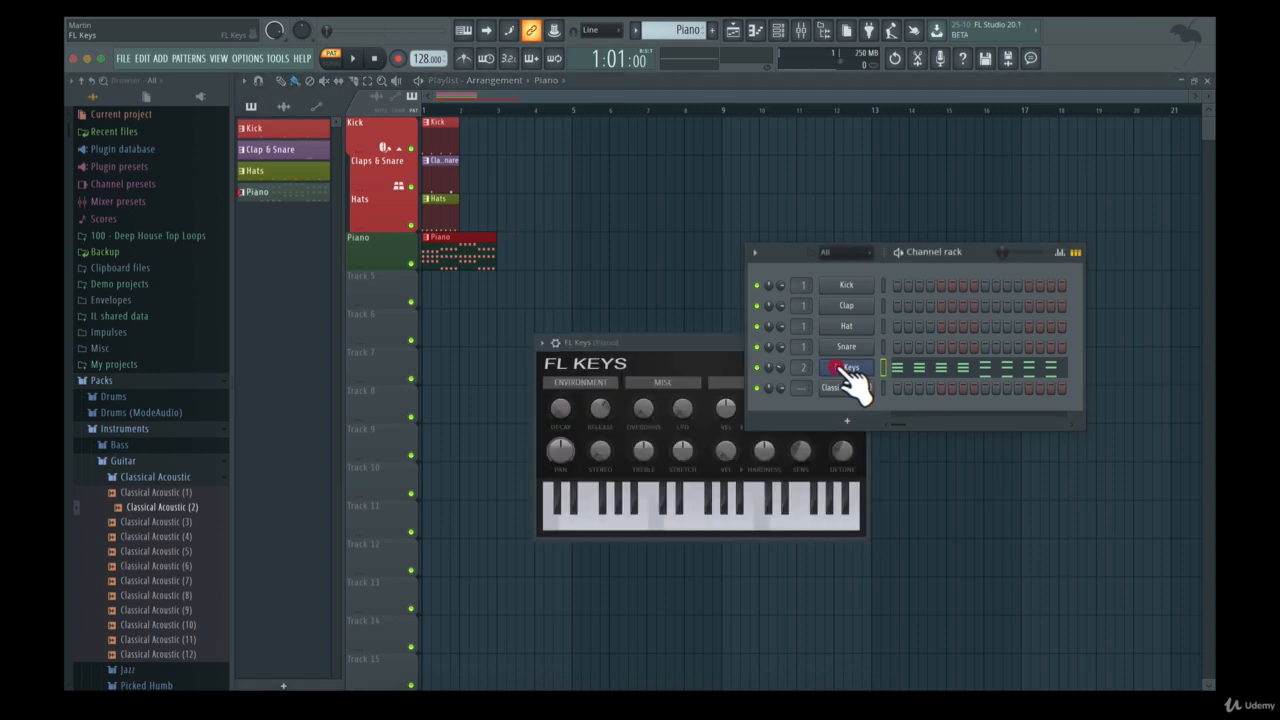
{"action": "left_click_drag", "start_coordinate": [690, 340], "coordinate": [527, 336]}
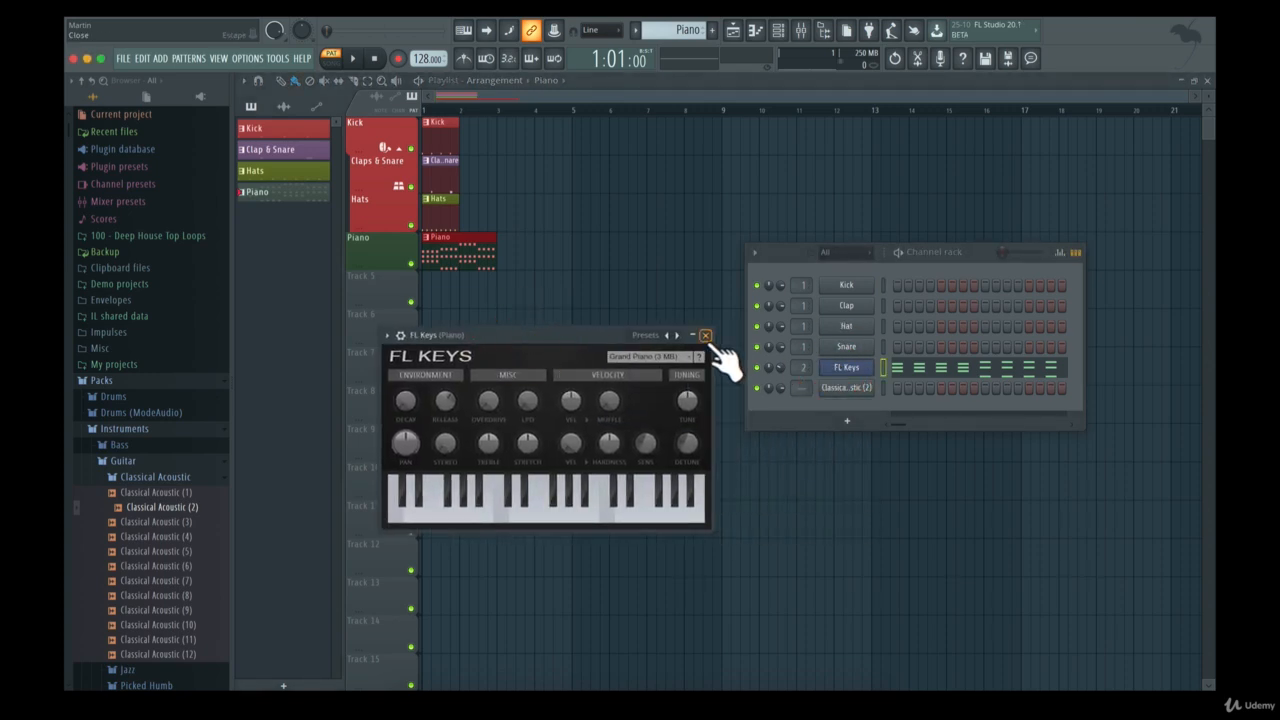
{"action": "left_click", "coordinate": [705, 335]}
Reposition the channel rack over the middle of the playlist and try resizing it by its edges
{"action": "left_click_drag", "start_coordinate": [993, 261], "coordinate": [712, 232]}
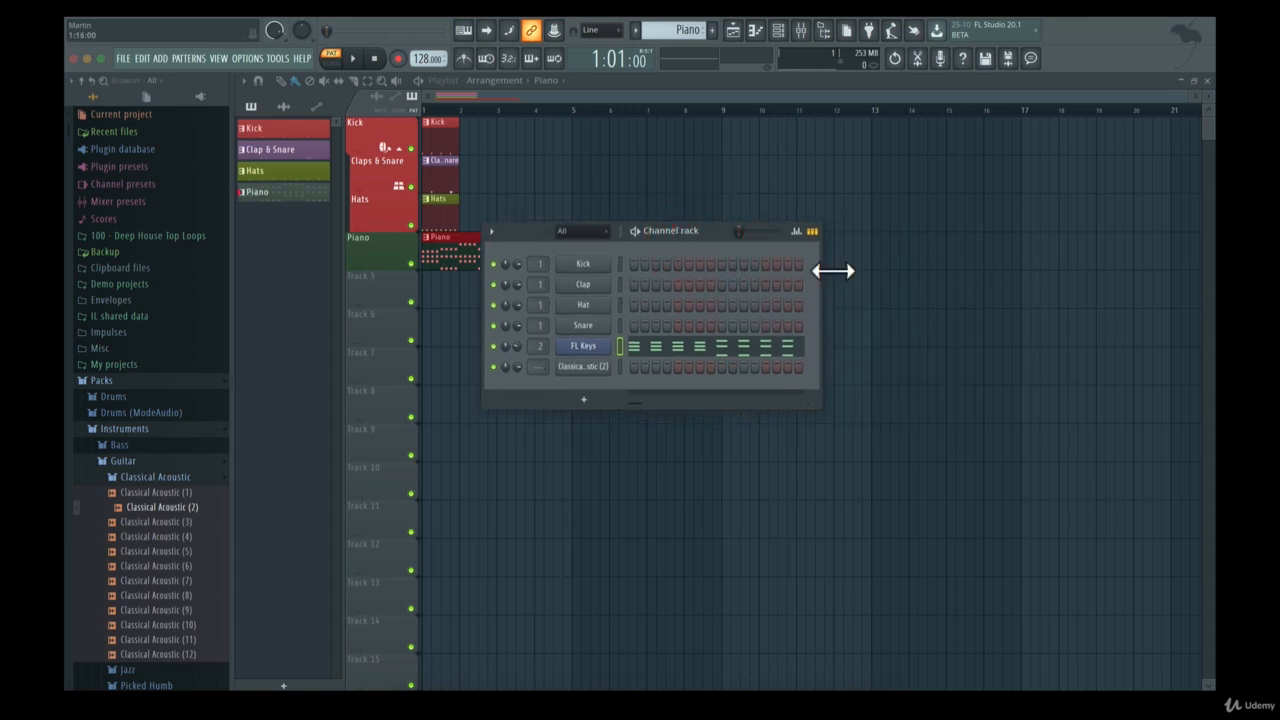
{"action": "left_click_drag", "start_coordinate": [832, 270], "coordinate": [824, 296]}
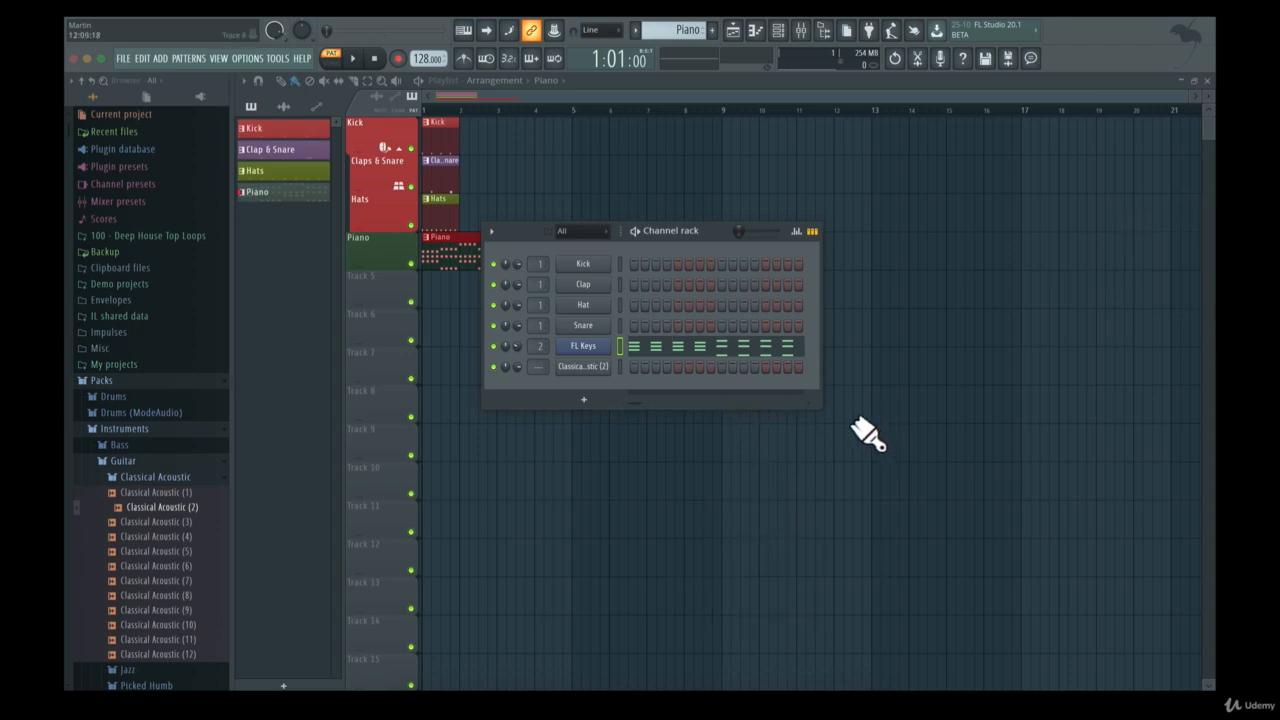
{"action": "left_click_drag", "start_coordinate": [826, 414], "coordinate": [843, 443]}
{"action": "left_click_drag", "start_coordinate": [669, 240], "coordinate": [728, 238]}
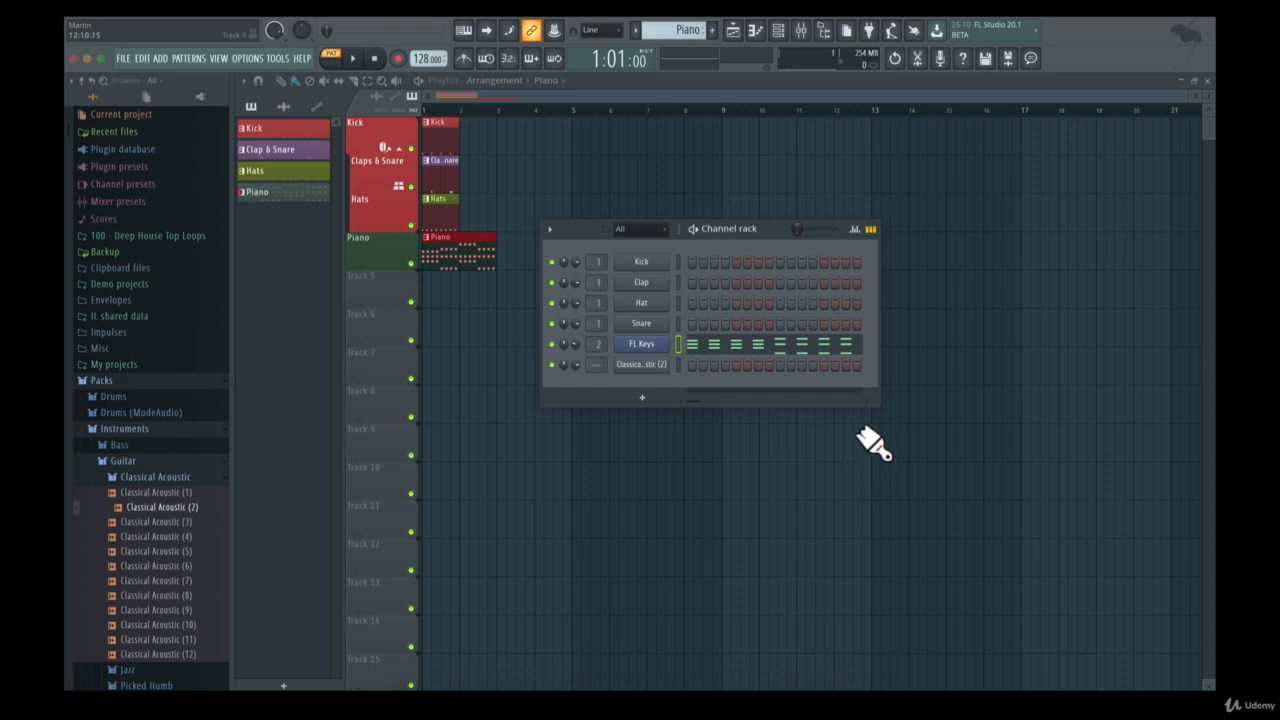
Check the channel group filter and widen the channel name column to fit the full name Classical Acoustic (2)
{"action": "left_click", "coordinate": [627, 229]}
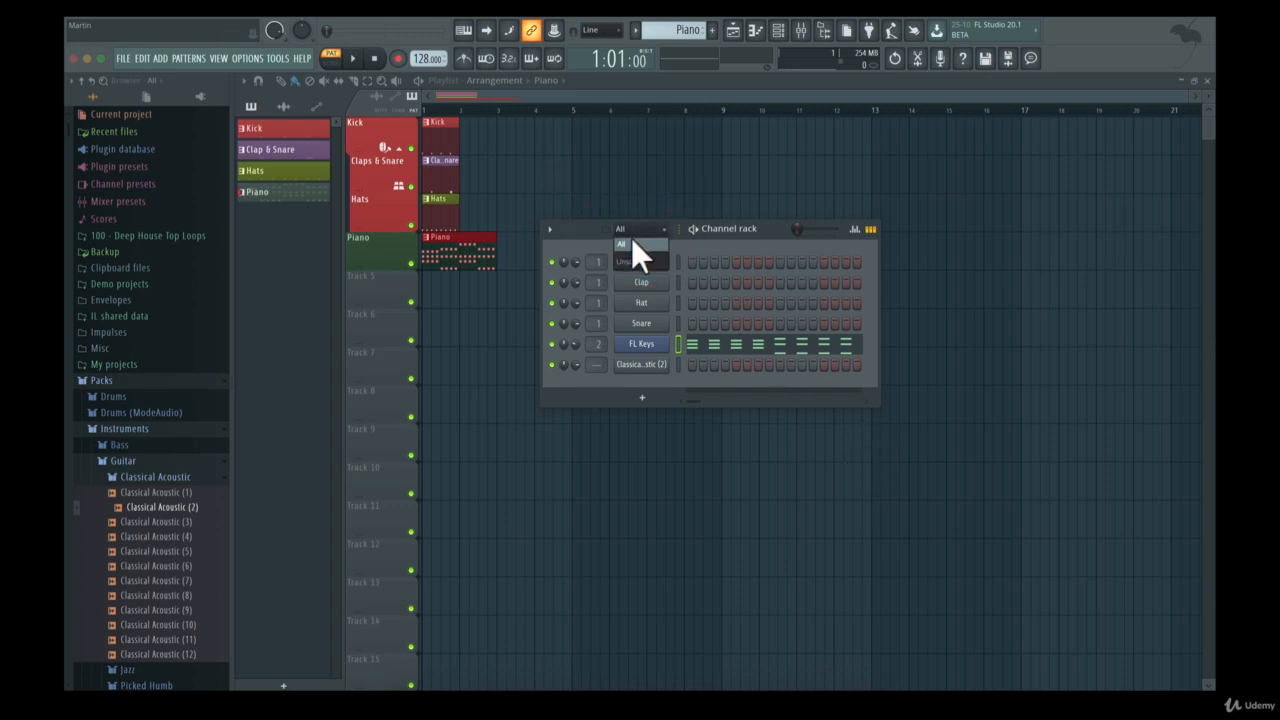
{"action": "left_click_drag", "start_coordinate": [679, 232], "coordinate": [708, 238]}
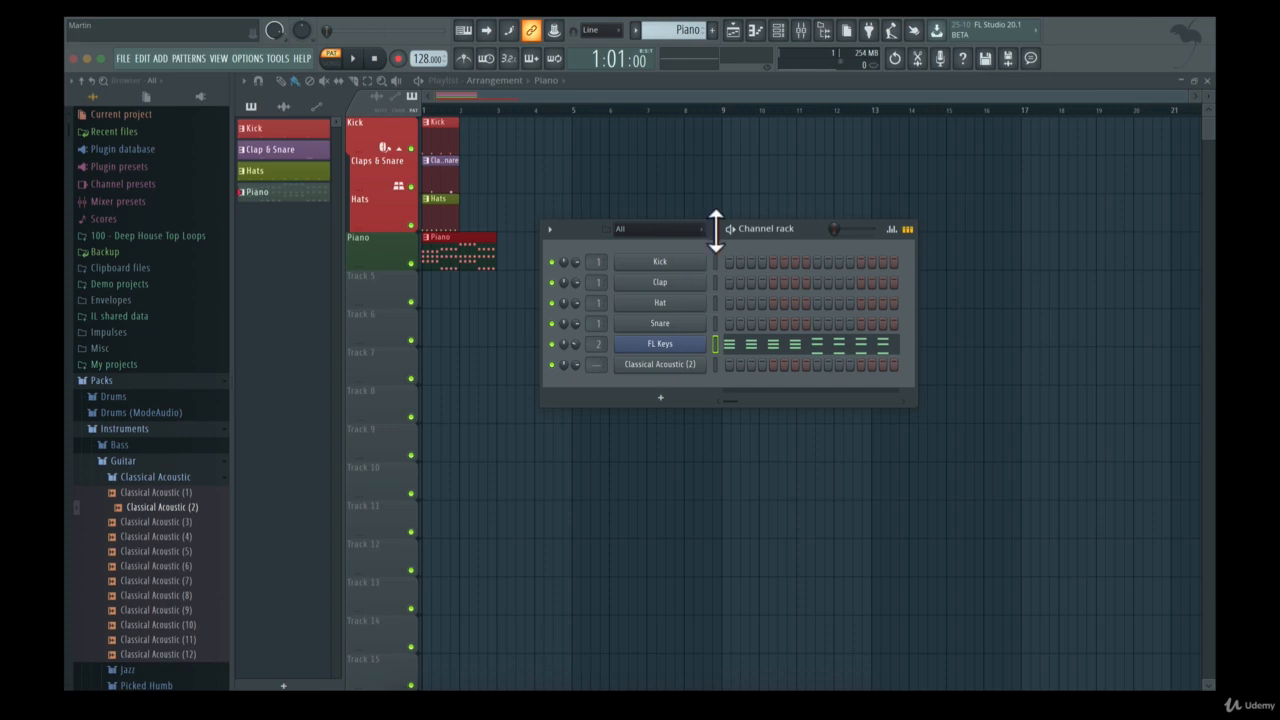
{"action": "left_click_drag", "start_coordinate": [714, 243], "coordinate": [702, 246]}
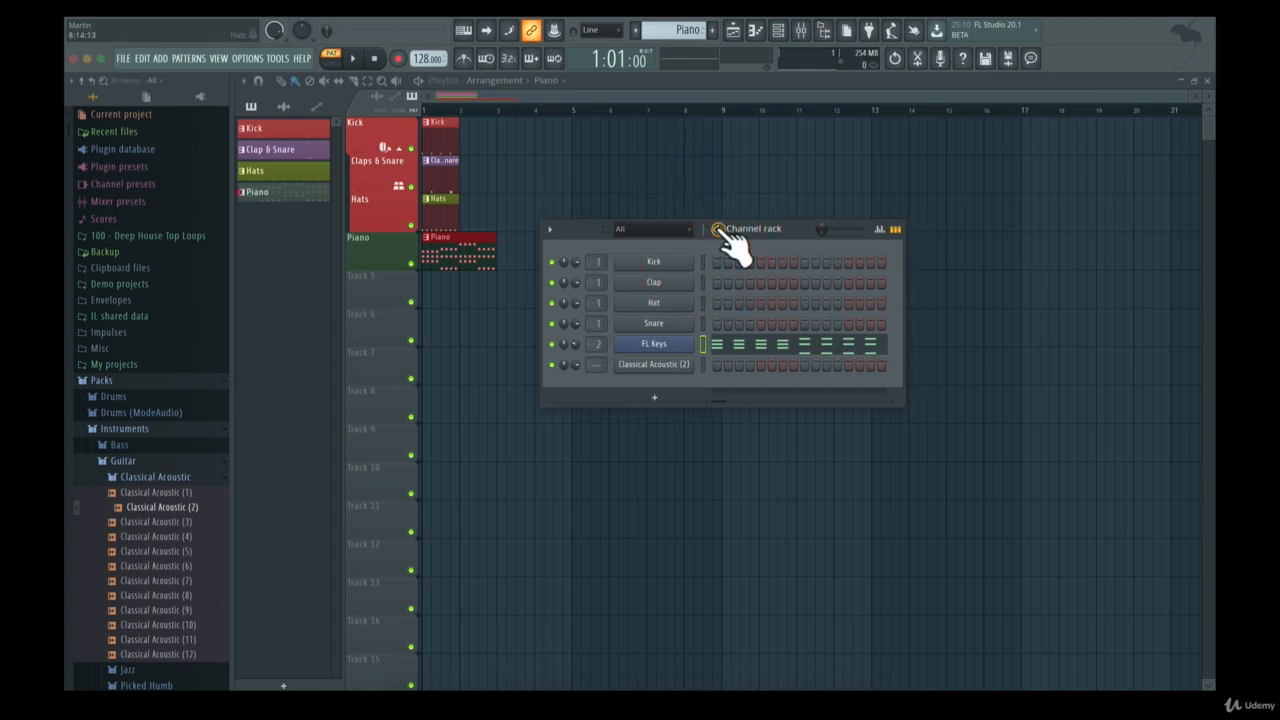
Play the Piano pattern briefly and inspect the FL Keys note velocities in the graph editor
{"action": "key", "text": "space"}
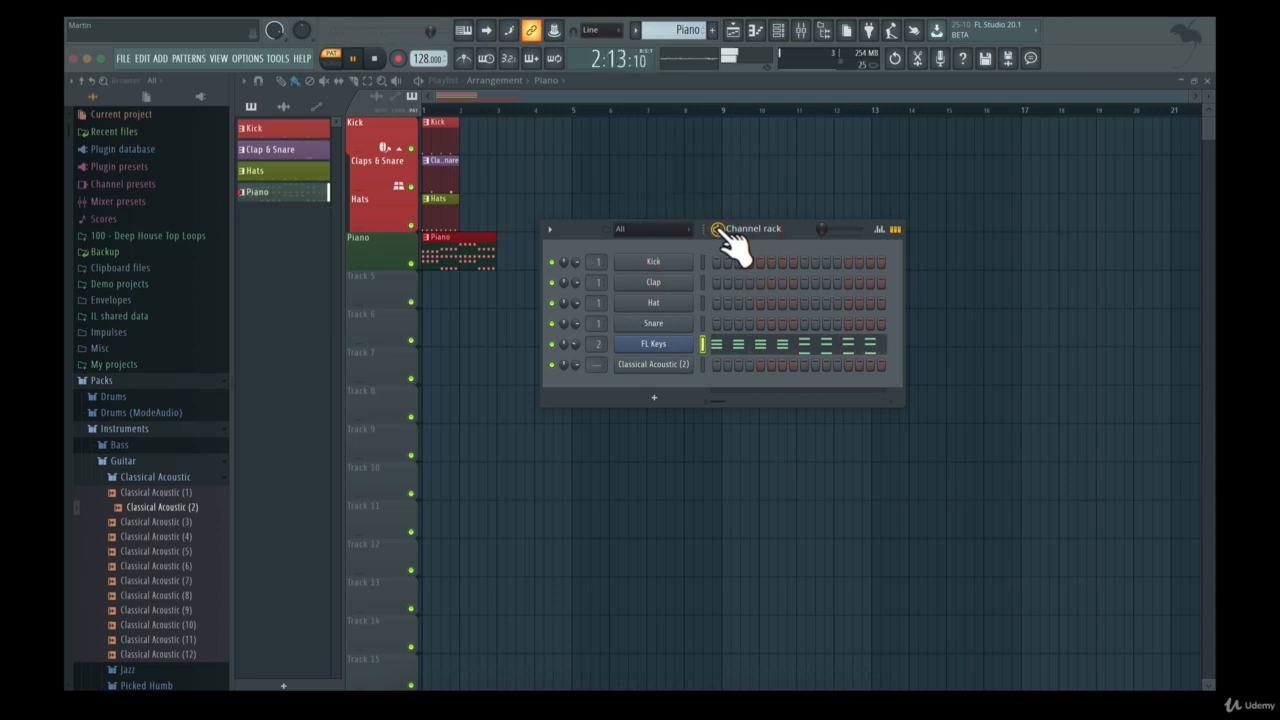
{"action": "key", "text": "space"}
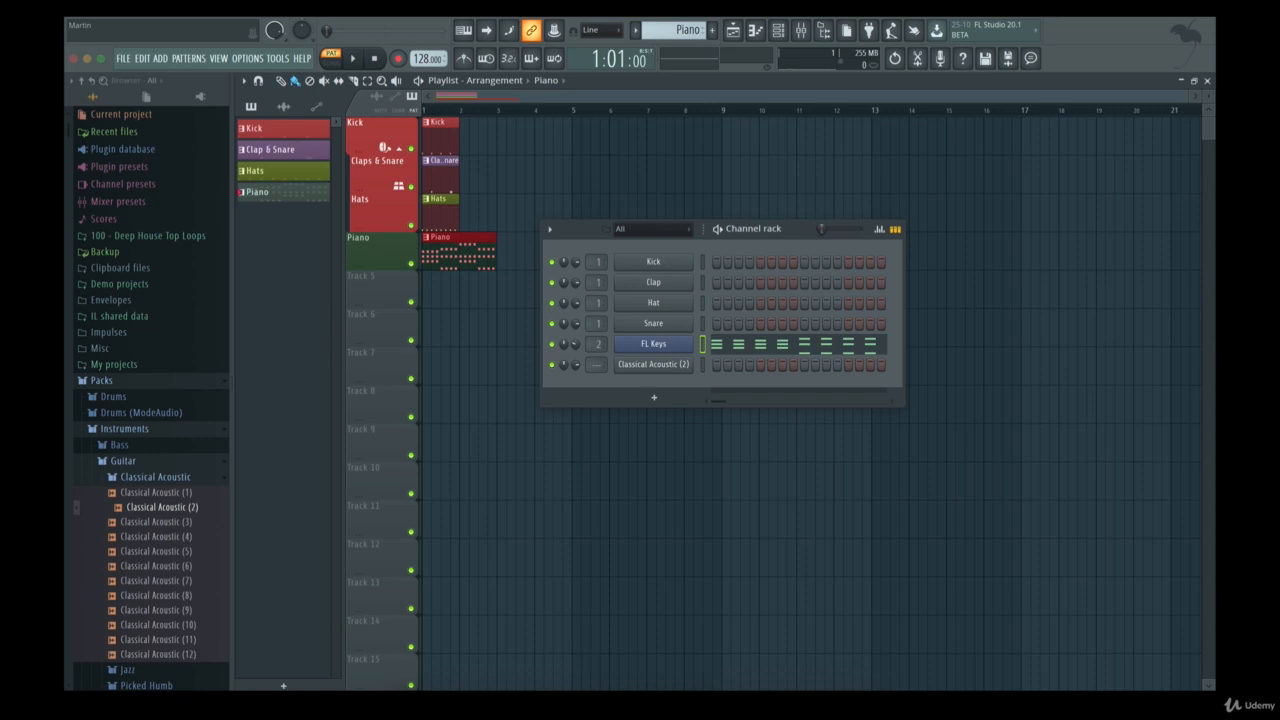
{"action": "left_click", "coordinate": [879, 231]}
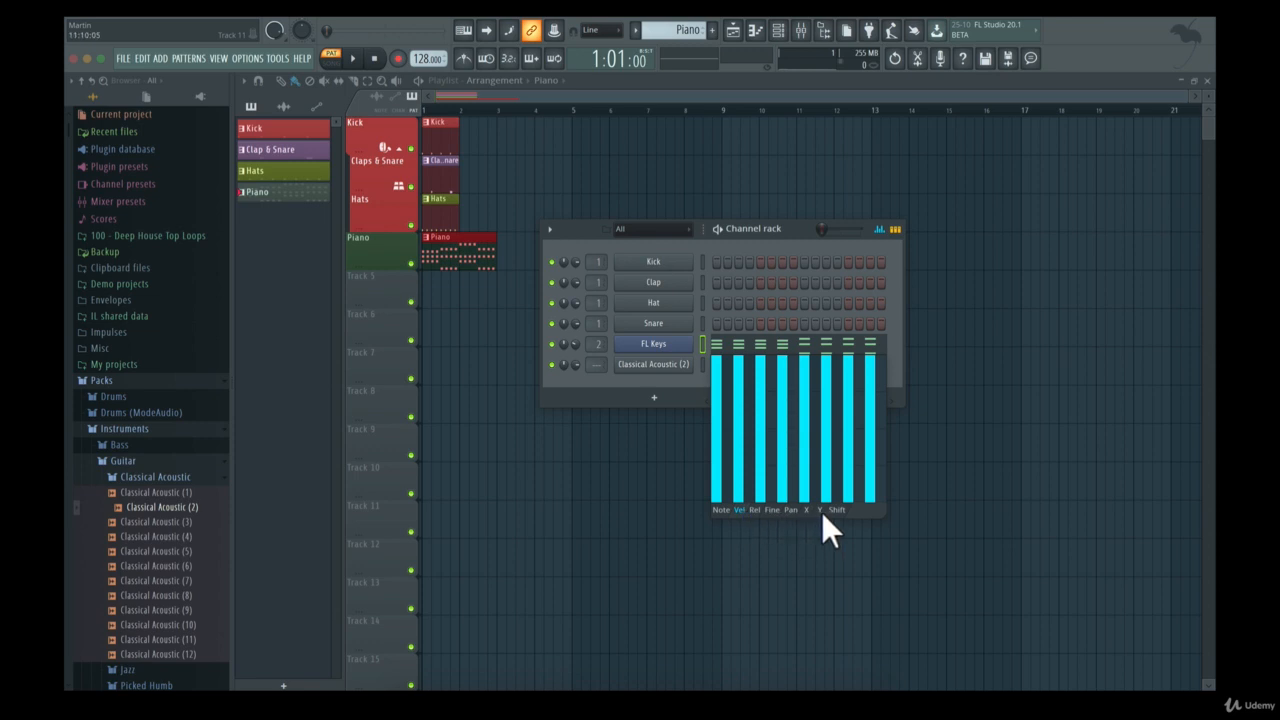
{"action": "left_click", "coordinate": [896, 230]}
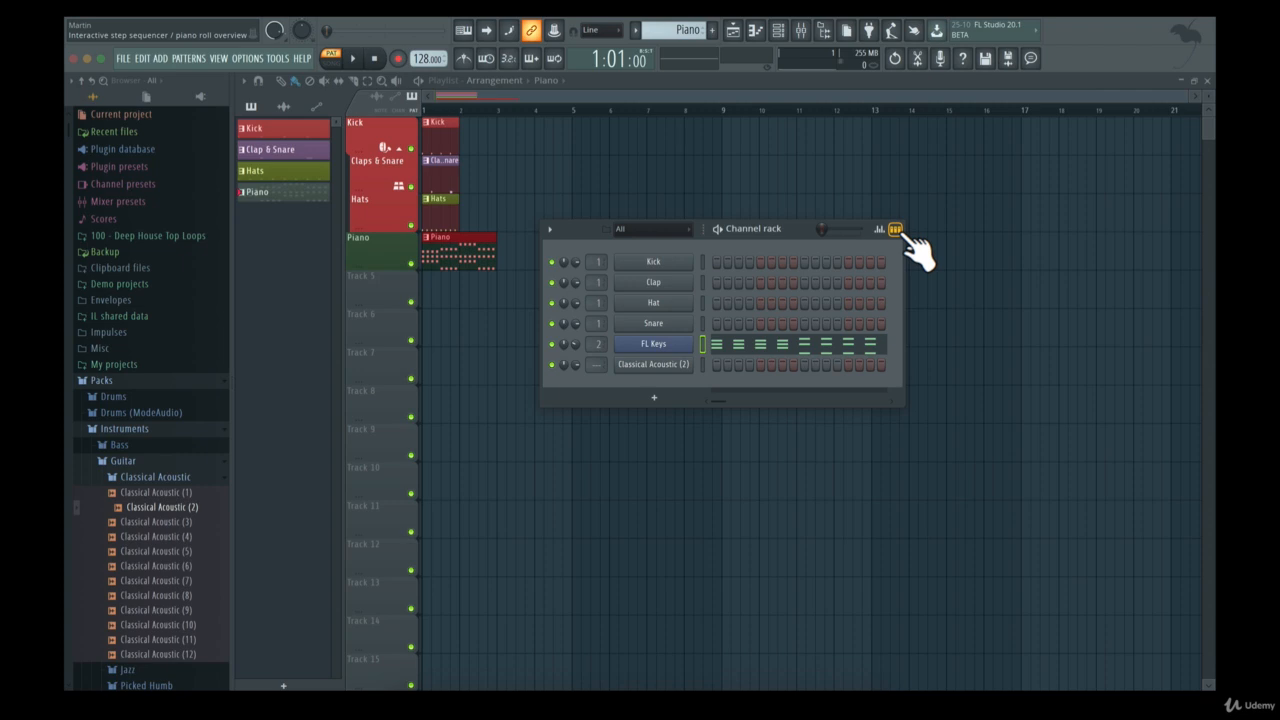
Compare the channel rack's step sequencer view with its piano roll overview, ending on the step sequencer
{"action": "left_click", "coordinate": [896, 230]}
{"action": "left_click", "coordinate": [896, 230]}
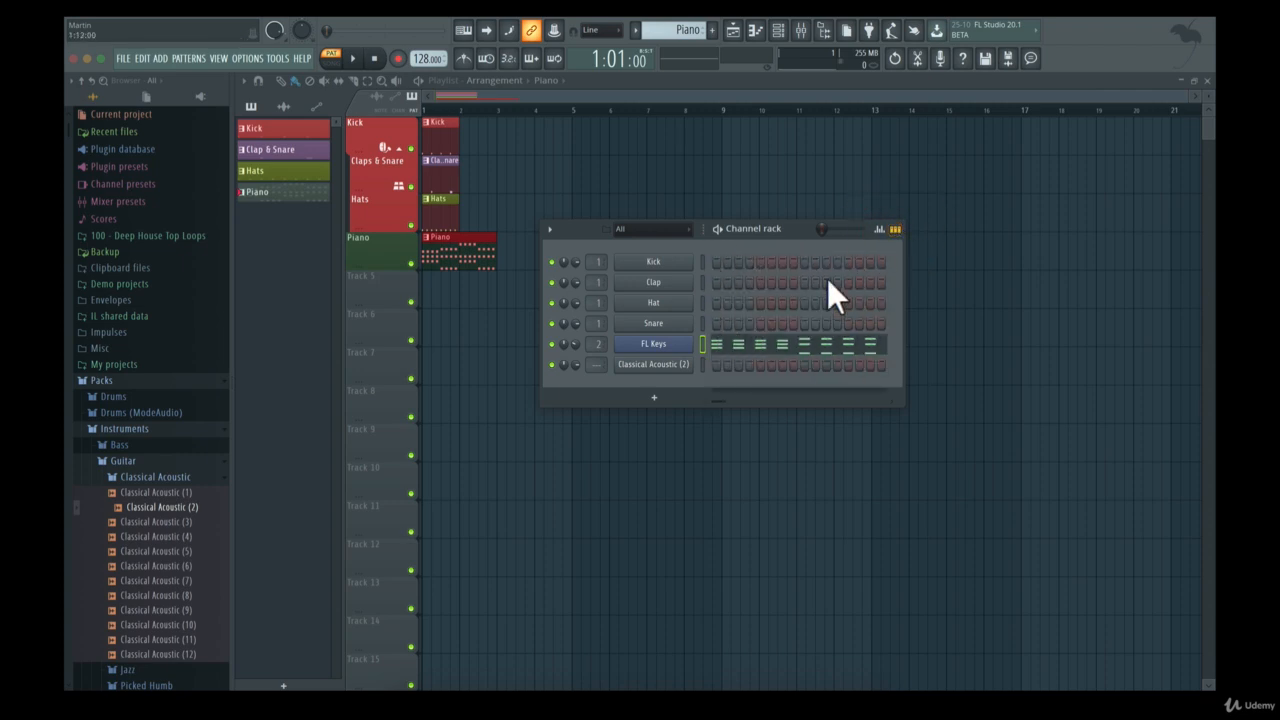
{"action": "left_click", "coordinate": [895, 229]}
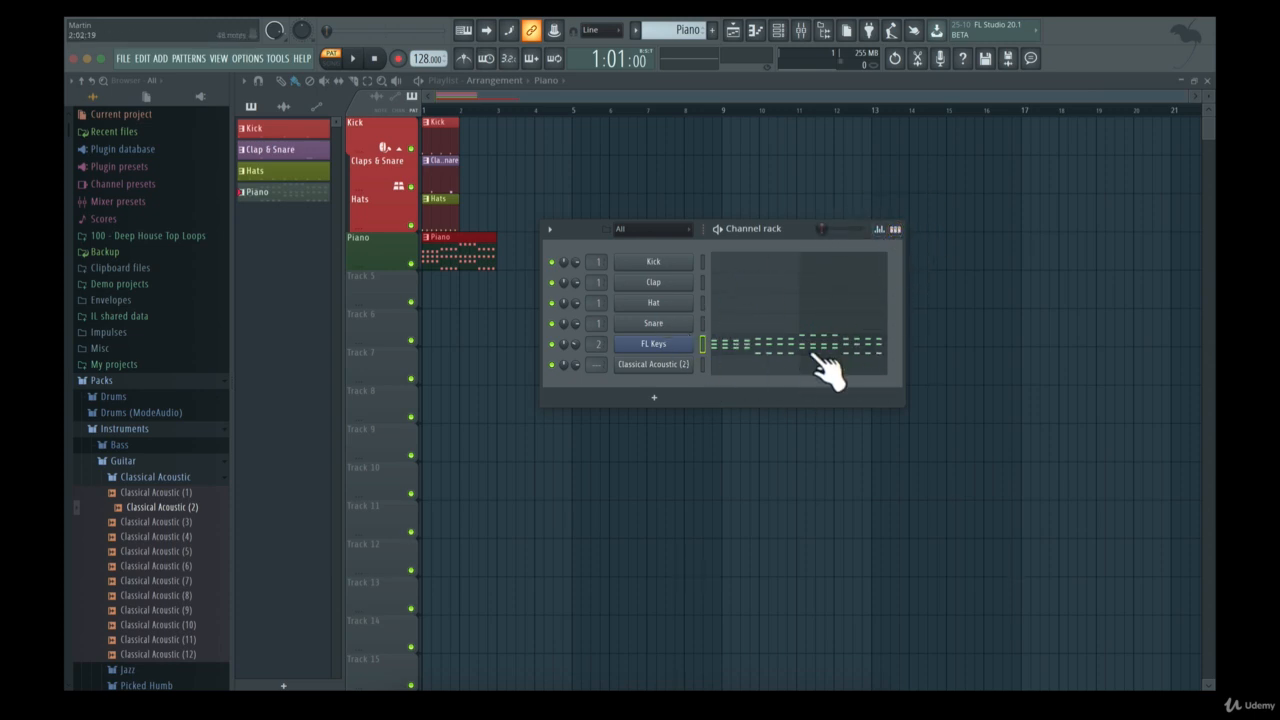
{"action": "left_click", "coordinate": [895, 229]}
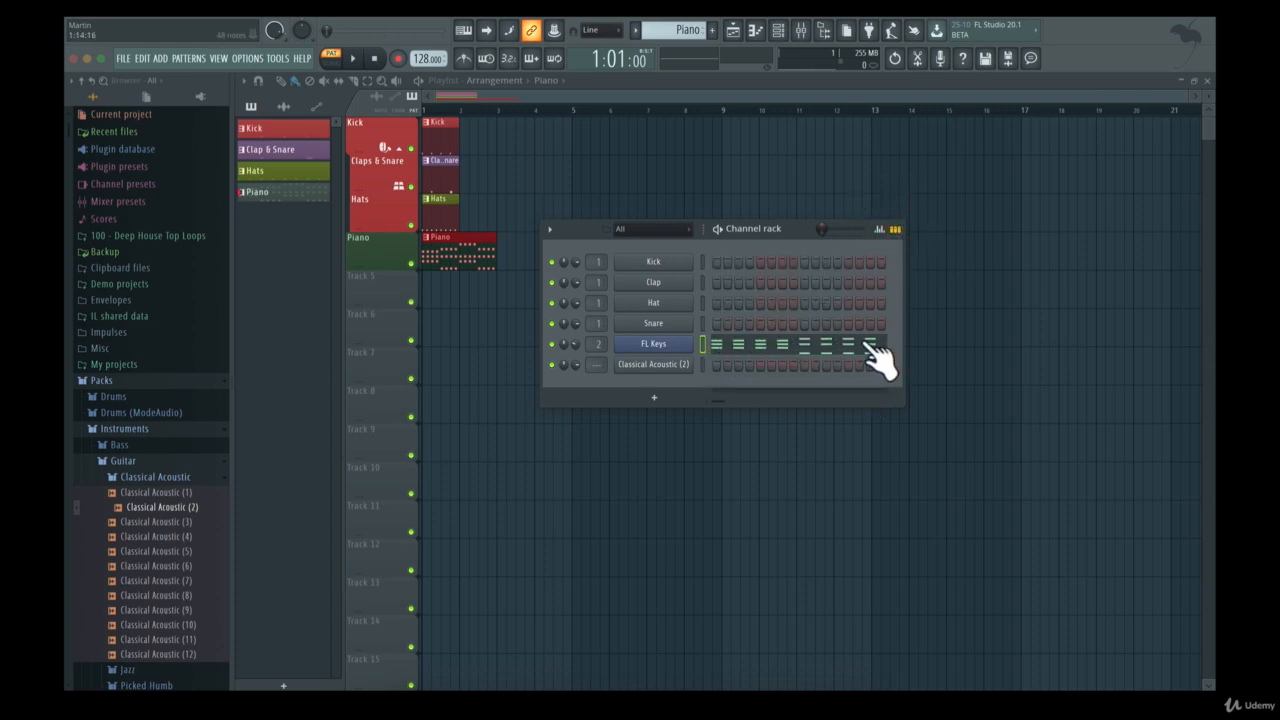
Inspect the FL Keys notes in the piano roll with the channel rack moved aside, and return to the playlist
{"action": "left_click", "coordinate": [786, 350]}
{"action": "left_click_drag", "start_coordinate": [779, 228], "coordinate": [1019, 127]}
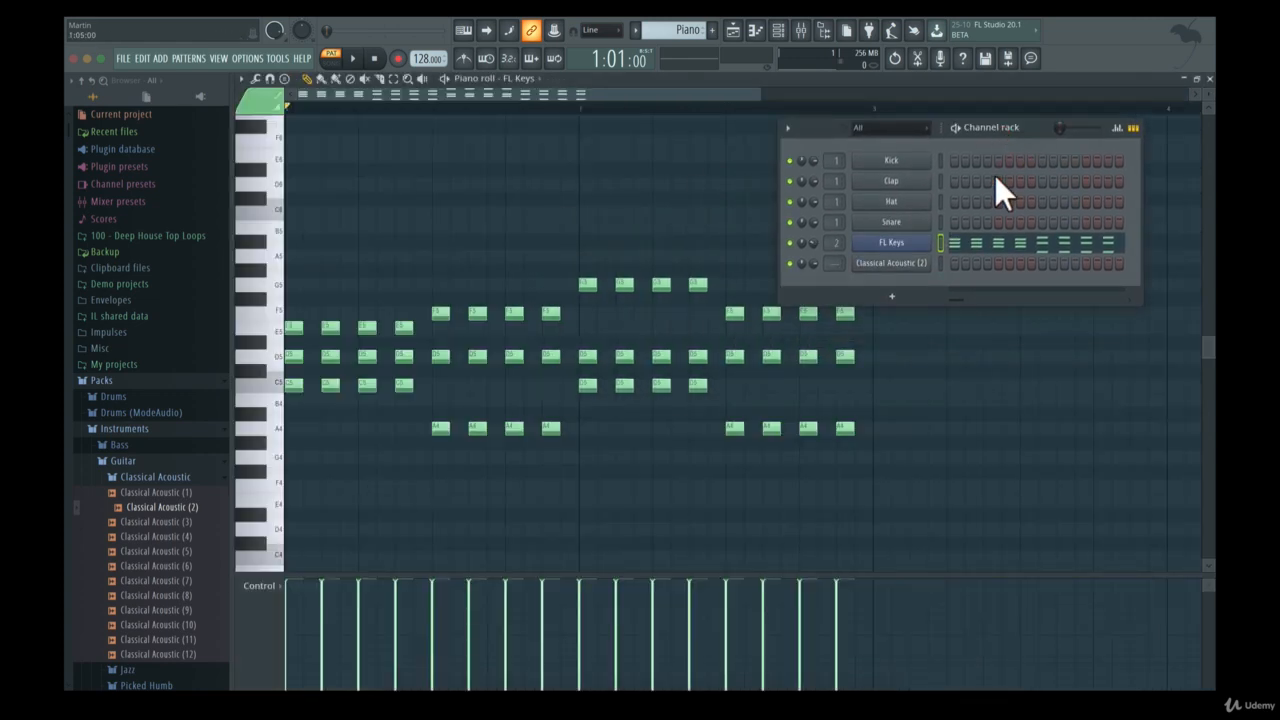
{"action": "left_click", "coordinate": [895, 403]}
{"action": "right_click", "coordinate": [898, 403]}
{"action": "key", "text": "F5"}
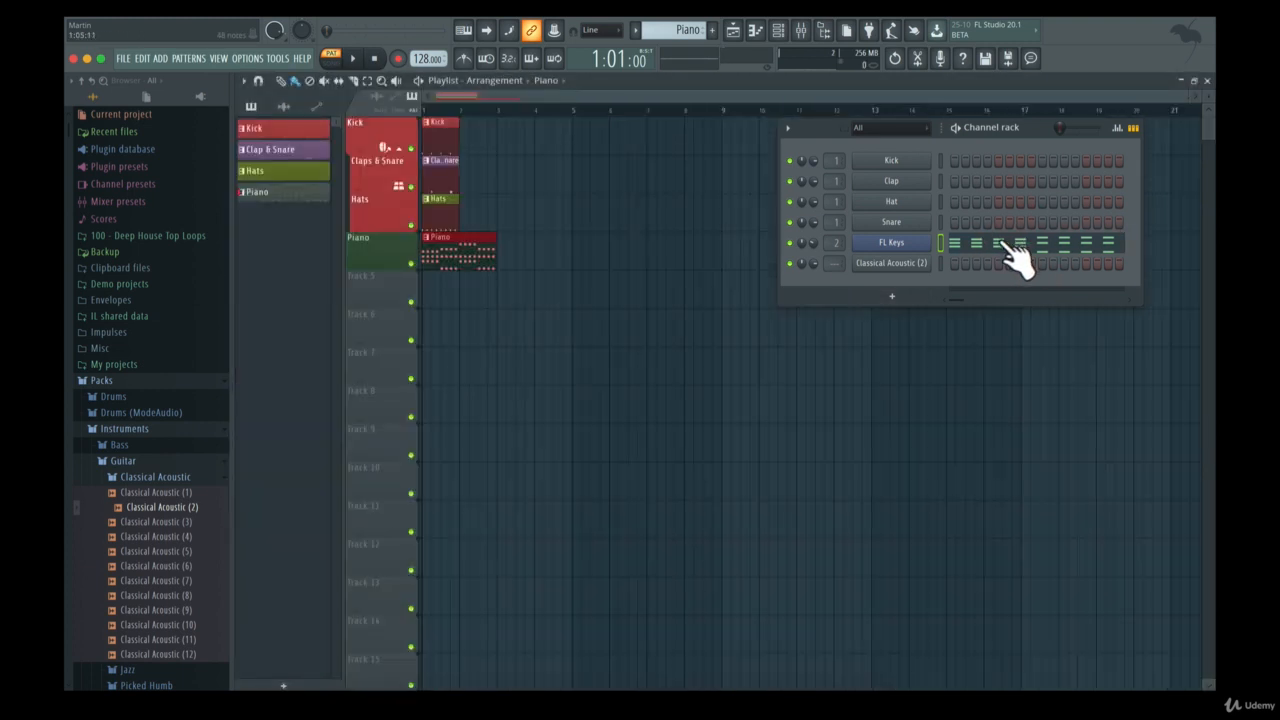
Program Kick hits on steps 1, 5, 9 and 13 of the Piano pattern
{"action": "left_click", "coordinate": [954, 160]}
{"action": "left_click", "coordinate": [997, 160]}
{"action": "left_click", "coordinate": [1042, 160]}
{"action": "left_click", "coordinate": [1086, 160]}
Mute the FL Keys channel and play the pattern briefly to hear the Kick alone
{"action": "left_click", "coordinate": [789, 242]}
{"action": "key", "text": "space"}
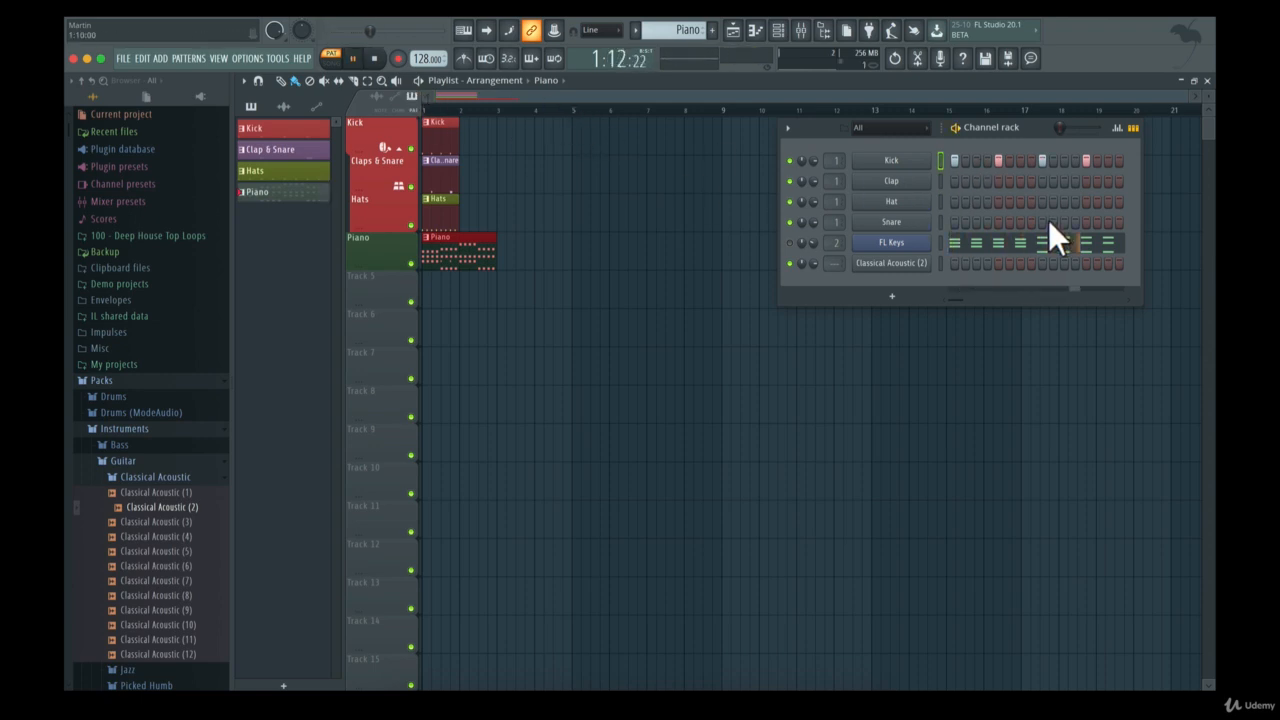
{"action": "key", "text": "space"}
Switch the channel rack to the piano roll overview and open the Kick's notes in the piano roll
{"action": "left_click", "coordinate": [1134, 130]}
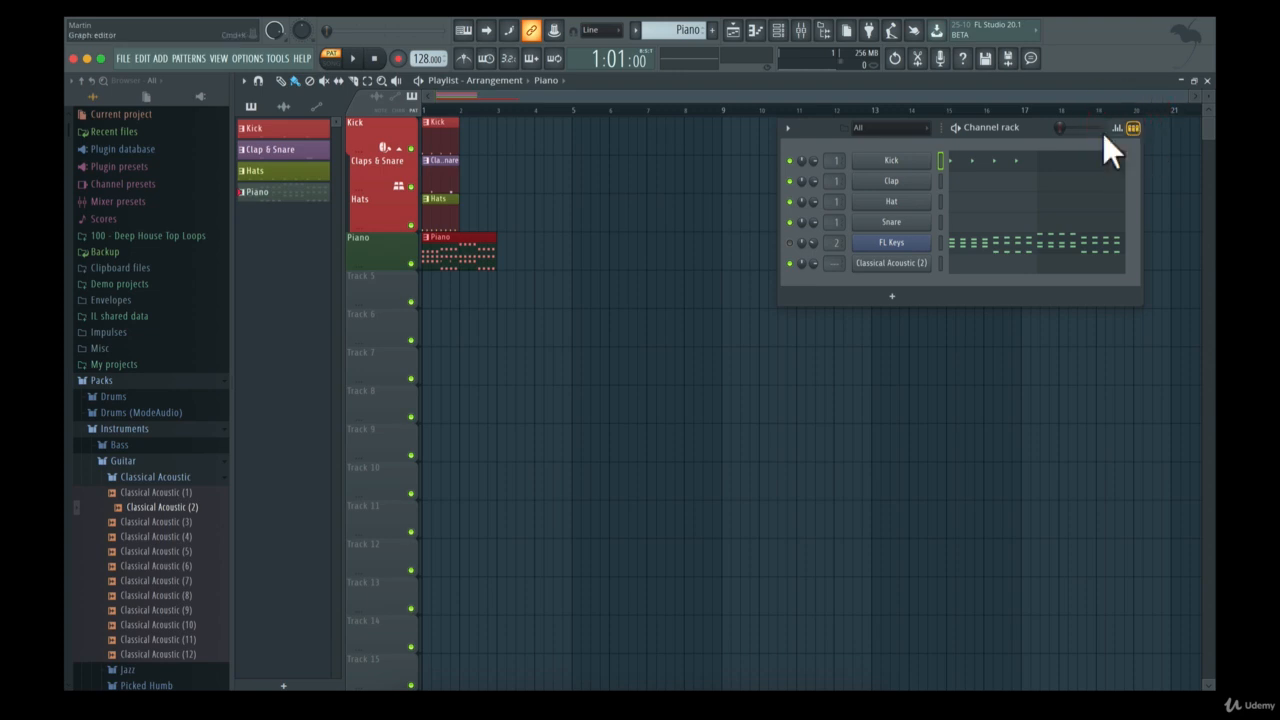
{"action": "left_click", "coordinate": [995, 168]}
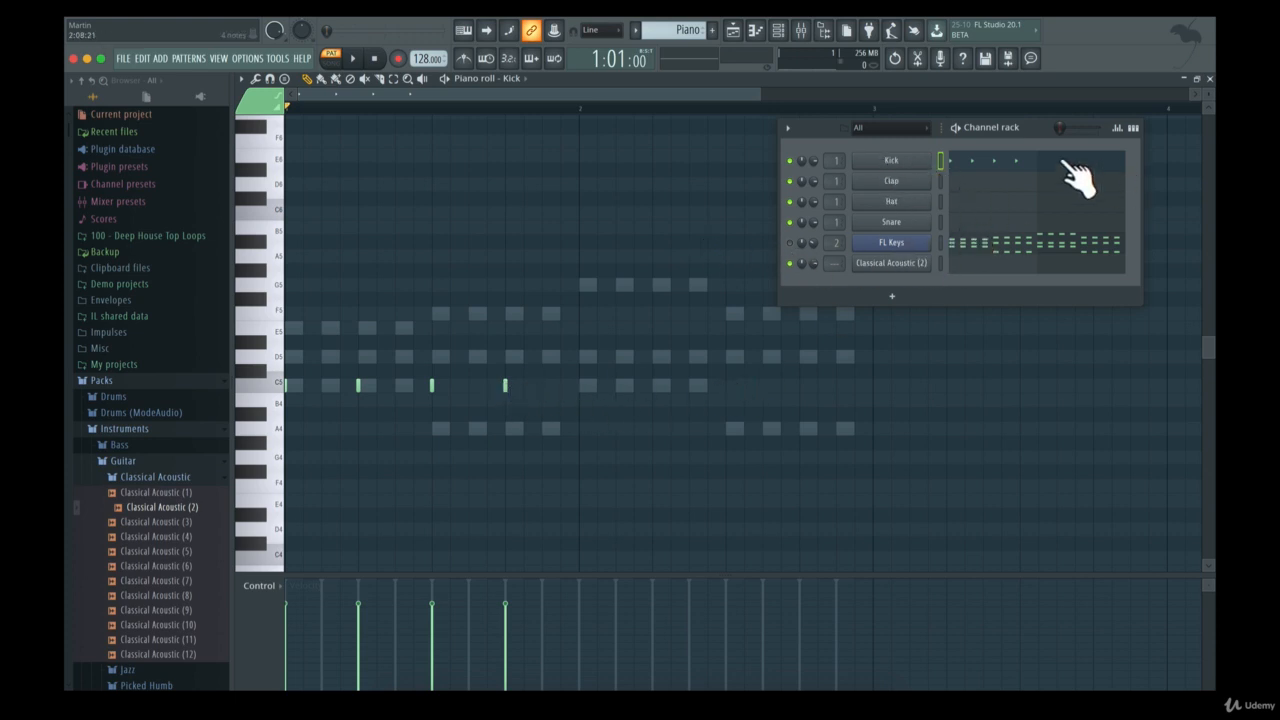
Open and close the Kick's and FL Keys' notes in the piano roll from the channel rack overview
{"action": "left_click", "coordinate": [990, 162]}
{"action": "left_click", "coordinate": [990, 162]}
{"action": "left_click", "coordinate": [990, 162]}
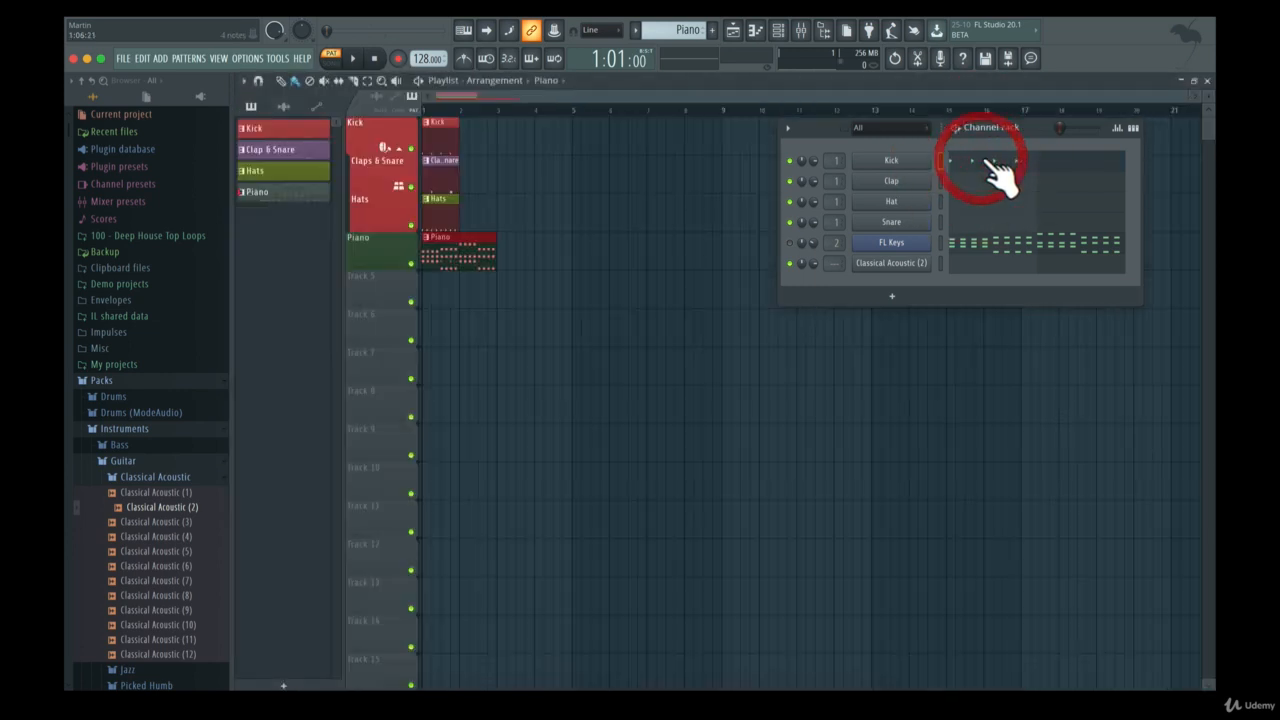
{"action": "left_click", "coordinate": [990, 162]}
{"action": "left_click", "coordinate": [990, 162]}
{"action": "left_click", "coordinate": [990, 162]}
{"action": "left_click", "coordinate": [990, 162]}
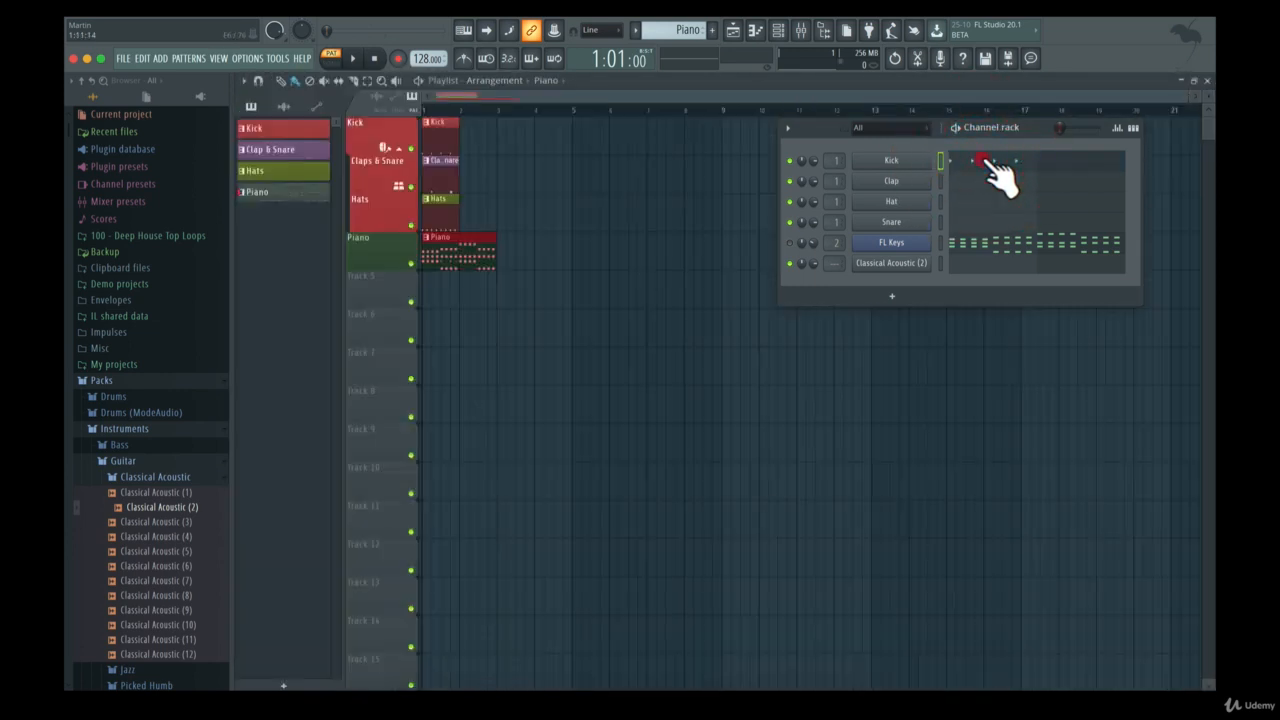
{"action": "left_click", "coordinate": [1030, 248]}
{"action": "left_click", "coordinate": [1030, 248]}
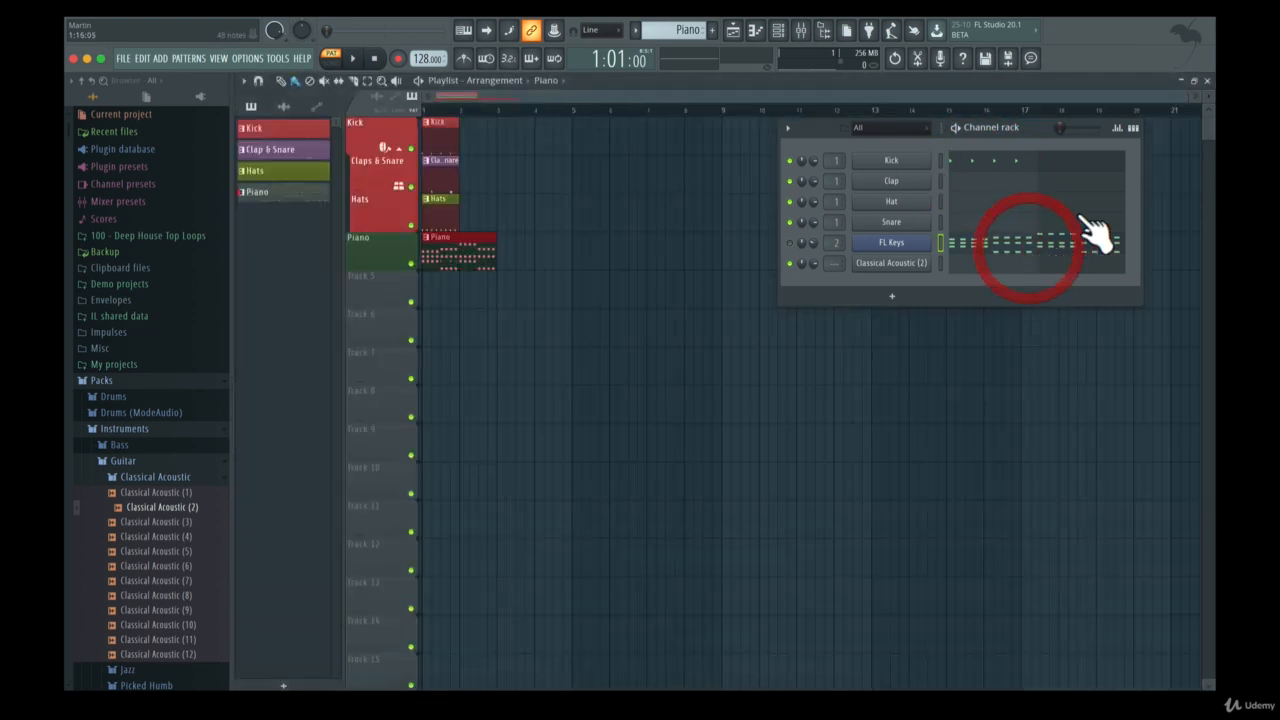
Return the channel rack to the step sequencer and clear all Kick hits from the Piano pattern
{"action": "left_click", "coordinate": [1133, 128]}
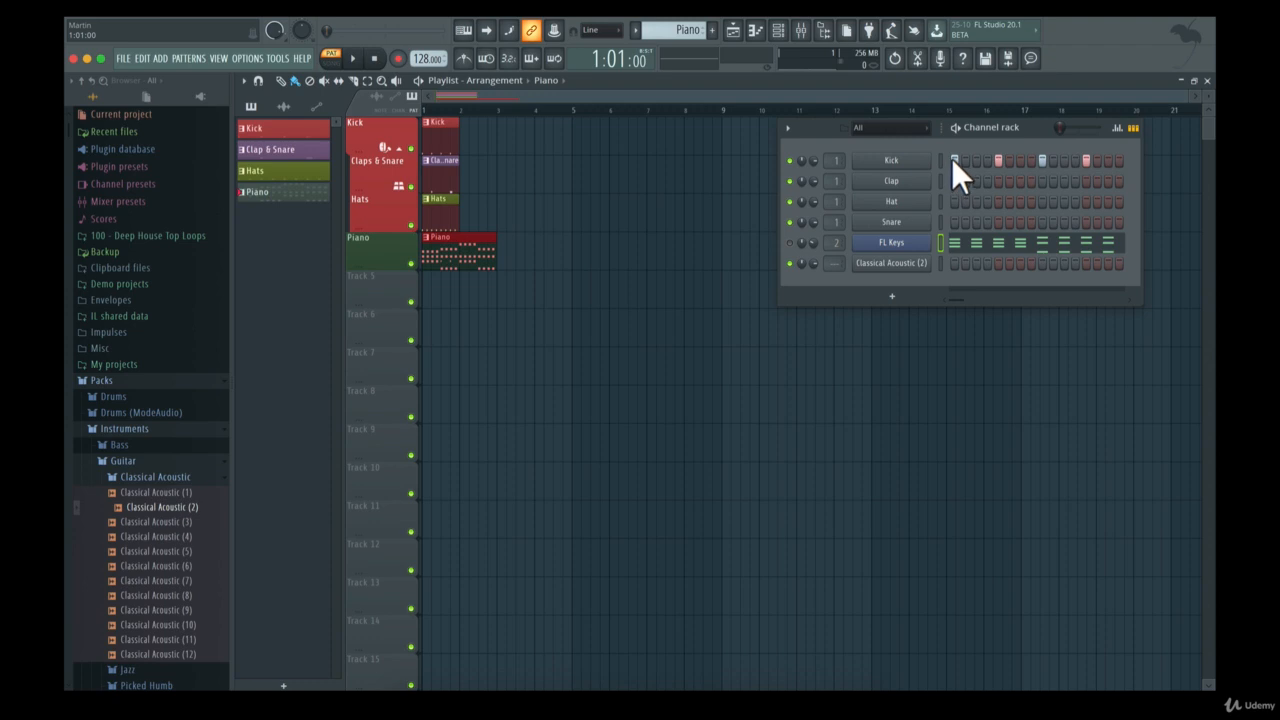
{"action": "left_click", "coordinate": [1088, 160]}
{"action": "left_click", "coordinate": [955, 158]}
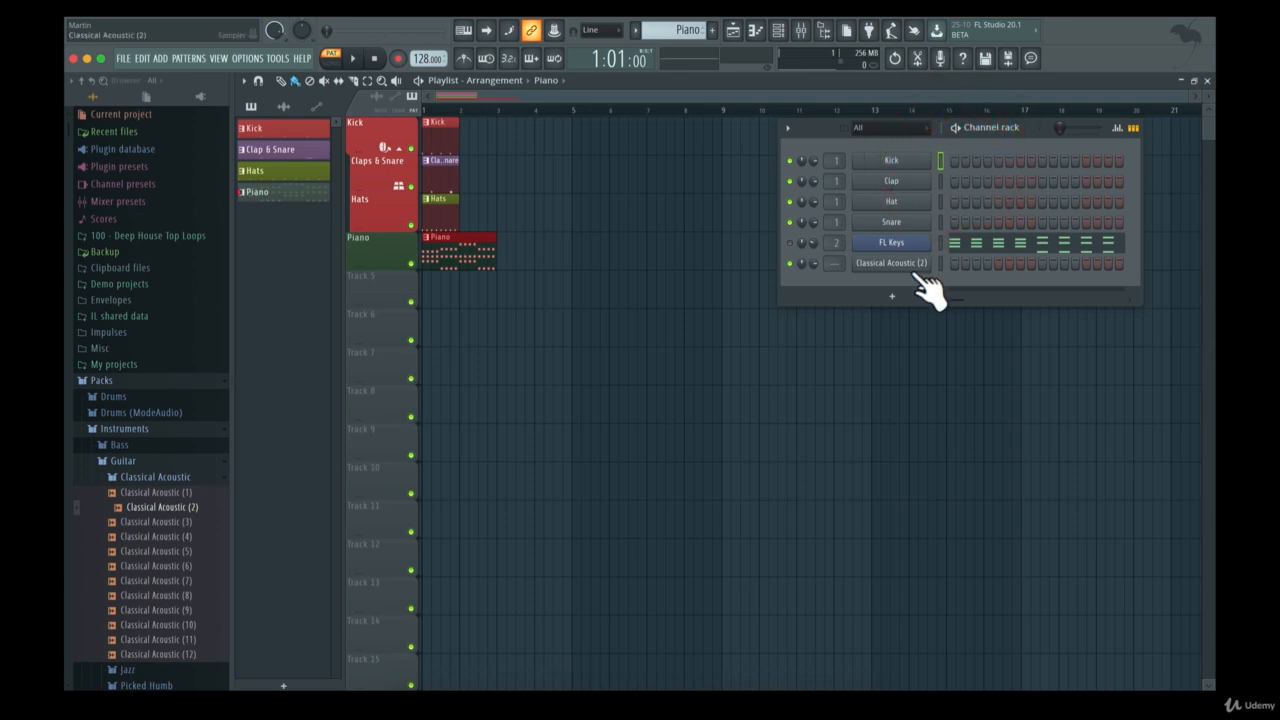
Try filling the Kick row every 2 steps and every 4 steps, and clear its hits again
{"action": "right_click", "coordinate": [894, 160]}
{"action": "left_click", "coordinate": [1081, 205]}
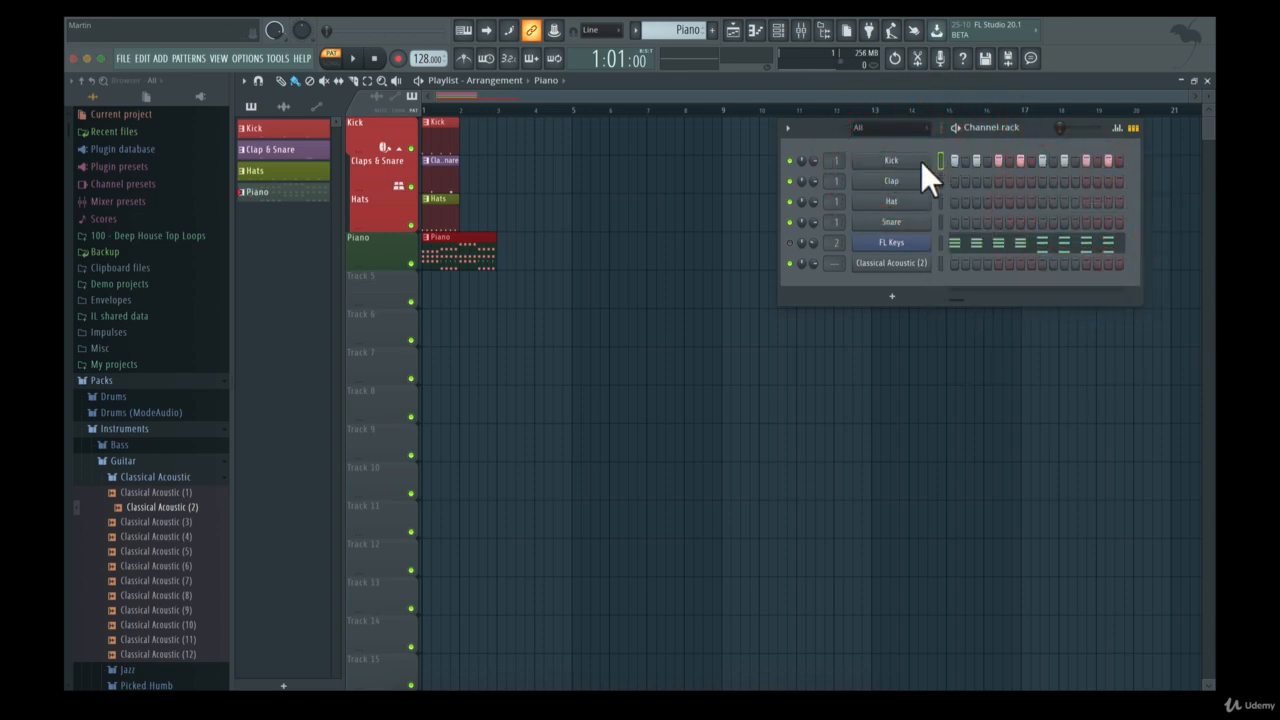
{"action": "right_click", "coordinate": [921, 161]}
{"action": "left_click", "coordinate": [1091, 221]}
{"action": "left_click", "coordinate": [1117, 160]}
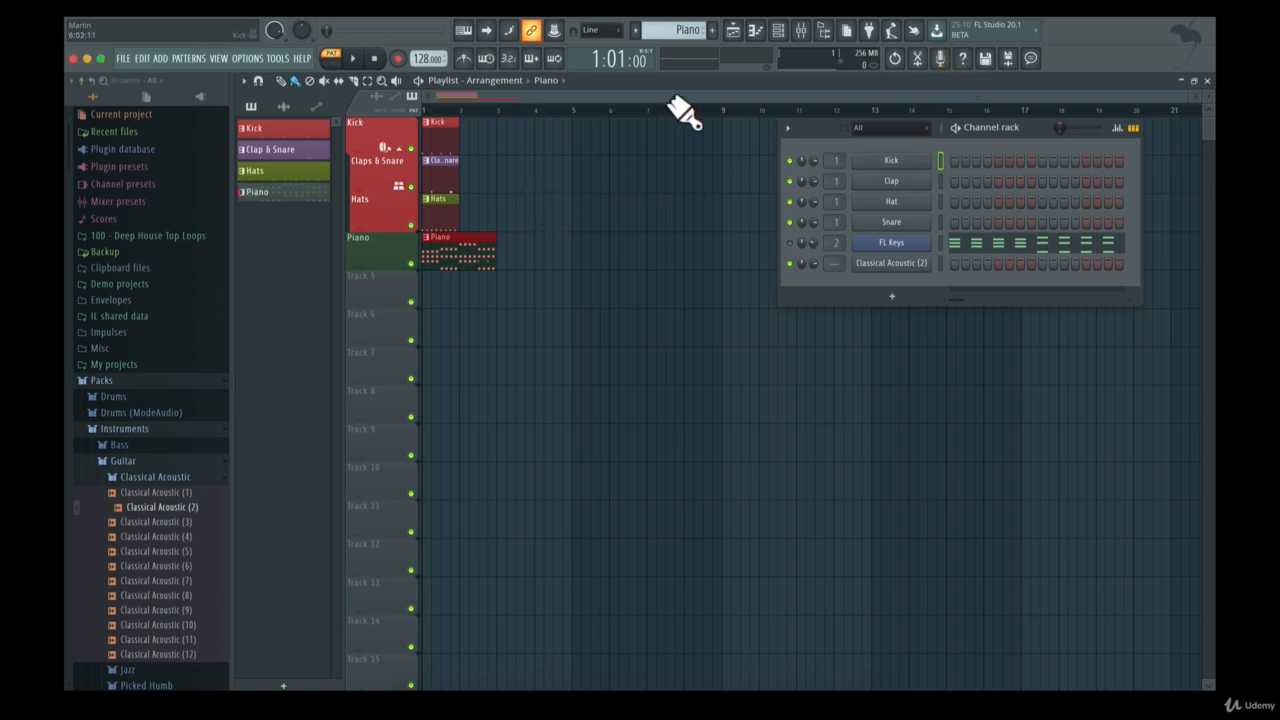
Create a new pattern named Drums
{"action": "left_click", "coordinate": [726, 36]}
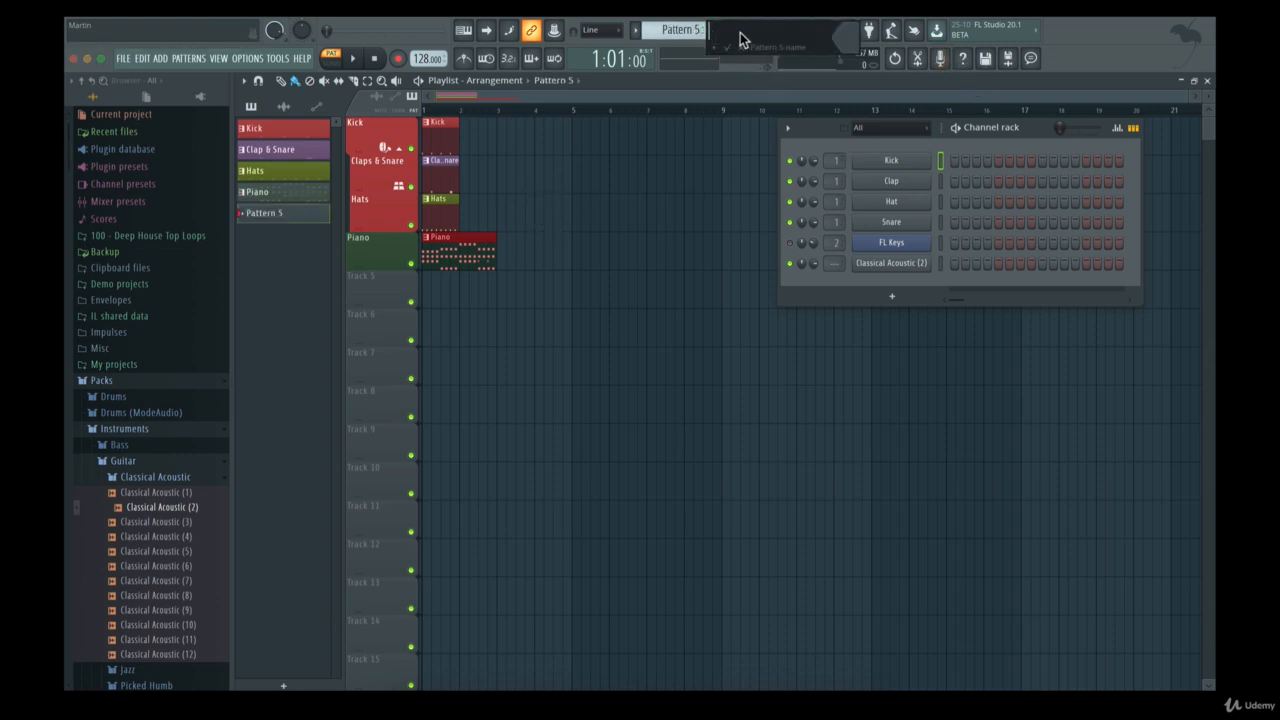
{"action": "type", "text": "Drums"}
{"action": "key", "text": "Return"}
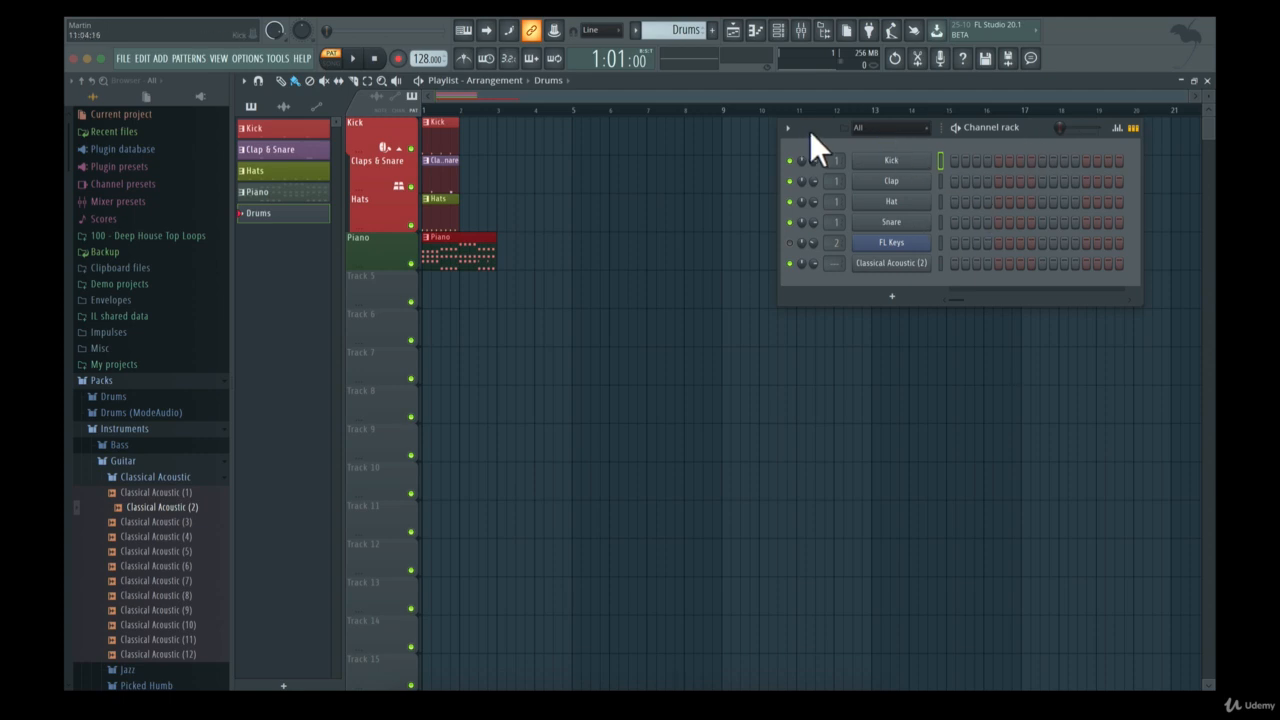
Move the channel rack toward the middle of the playlist and fill the Kick row every 4 steps
{"action": "left_click_drag", "start_coordinate": [812, 130], "coordinate": [625, 152]}
{"action": "right_click", "coordinate": [728, 180]}
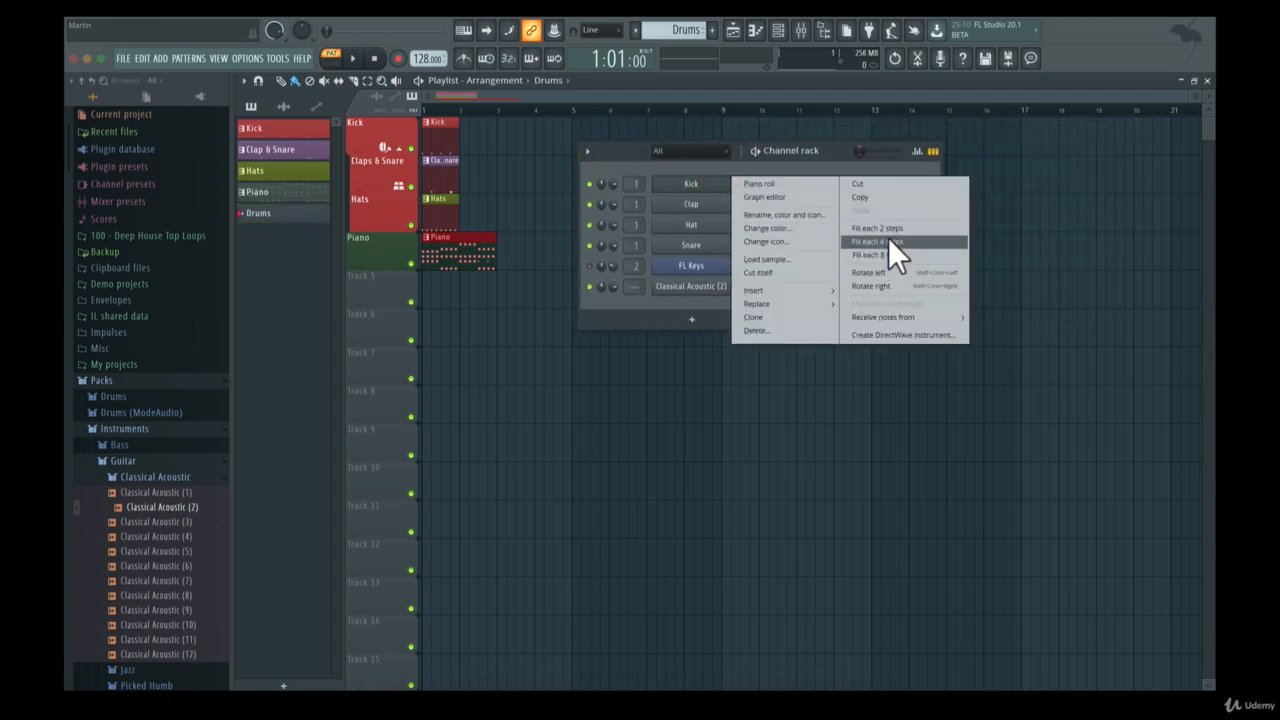
{"action": "left_click", "coordinate": [888, 241]}
{"action": "right_click", "coordinate": [719, 190]}
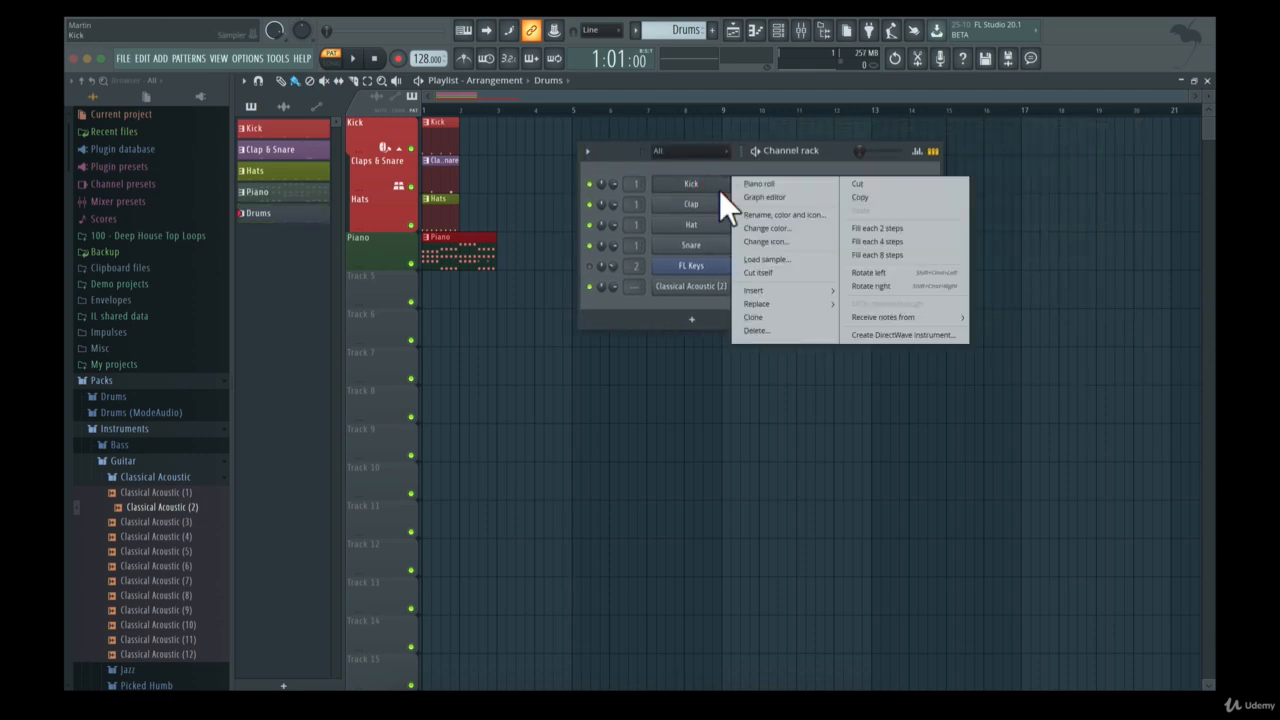
{"action": "left_click", "coordinate": [884, 255]}
Fill the Clap and Snare rows every 8 steps and the Hat row every 2 steps
{"action": "right_click", "coordinate": [700, 216]}
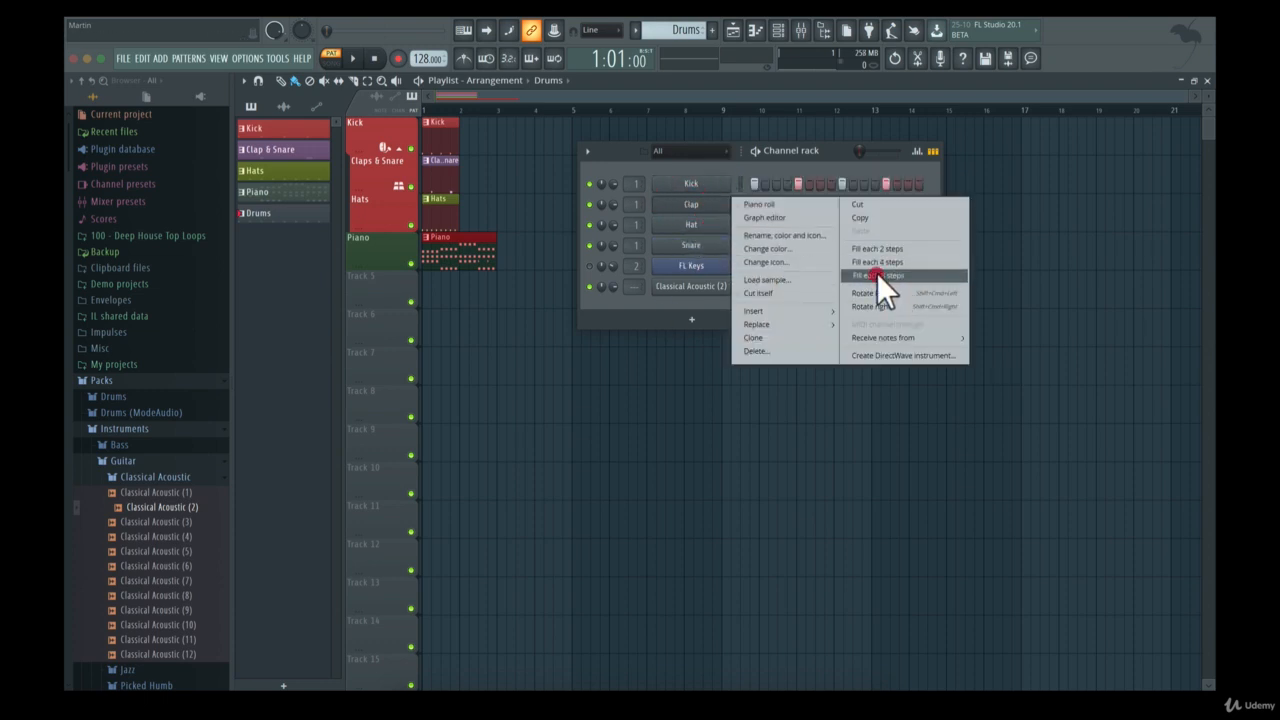
{"action": "left_click", "coordinate": [877, 273]}
{"action": "right_click", "coordinate": [700, 224]}
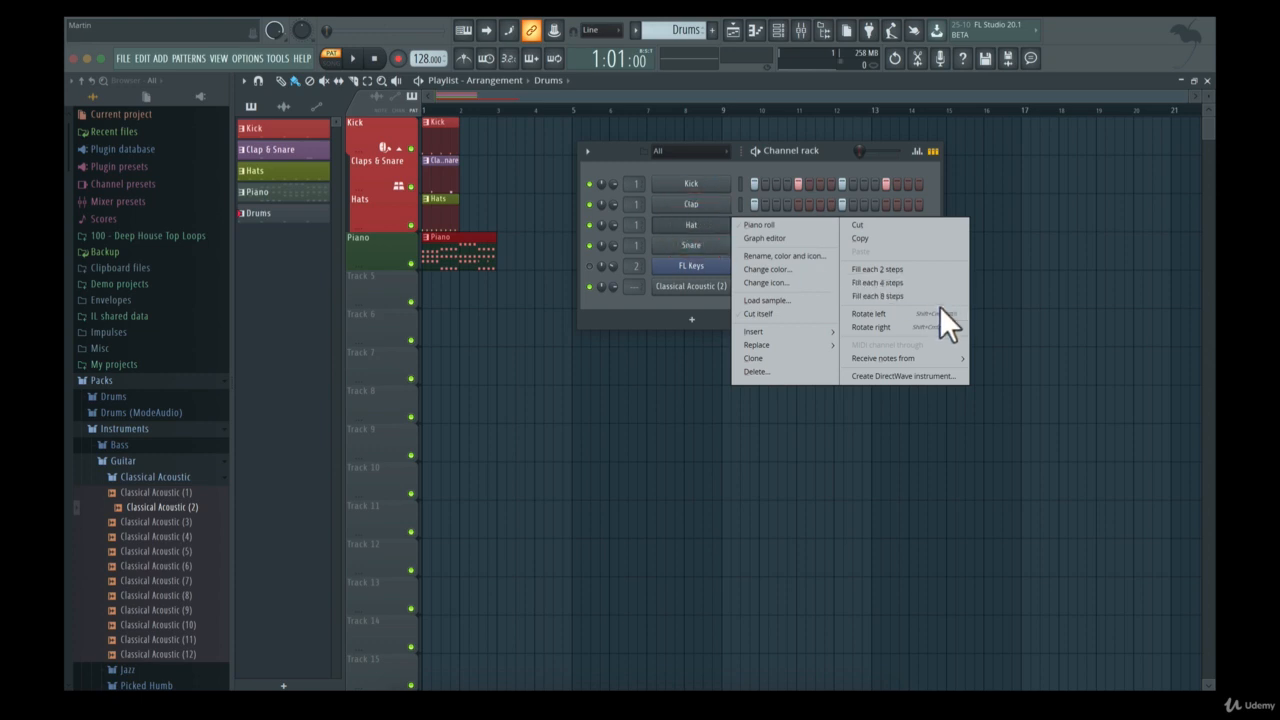
{"action": "left_click", "coordinate": [914, 272]}
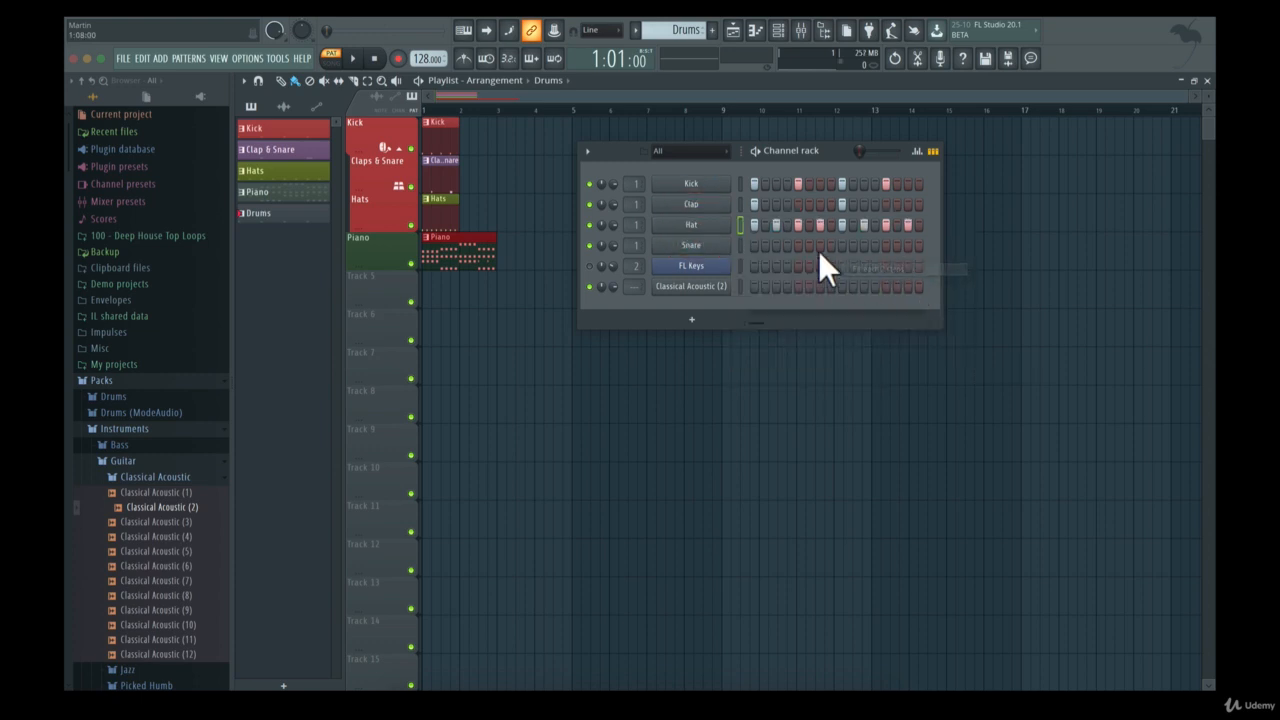
{"action": "right_click", "coordinate": [720, 246]}
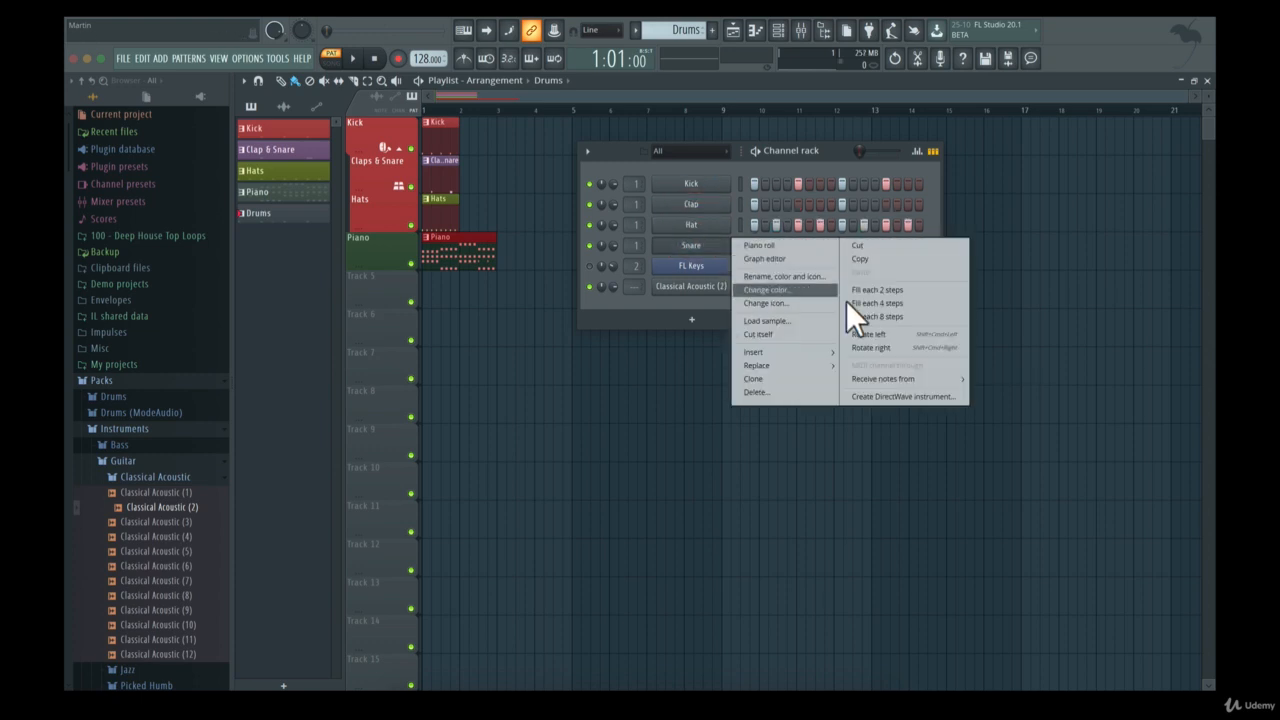
{"action": "left_click", "coordinate": [899, 316]}
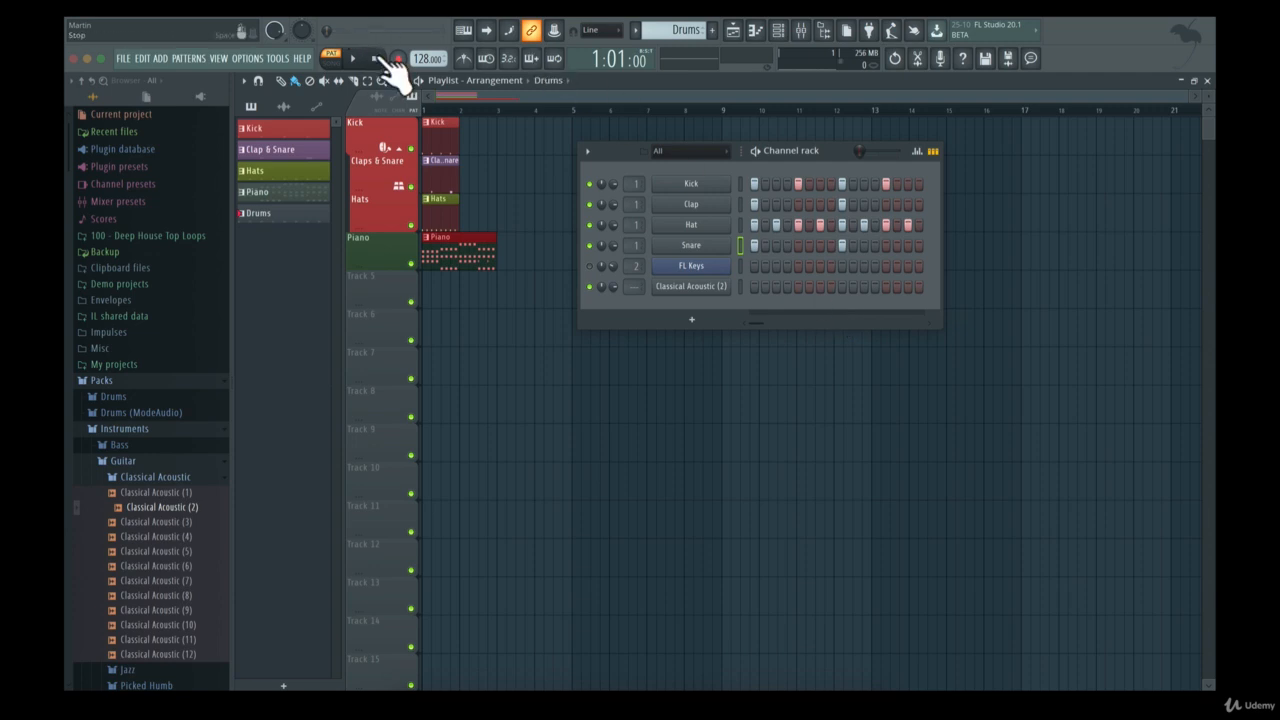
Move the Clap and Snare hits to steps 5 and 13, playing the Drums pattern to check the beat
{"action": "key", "text": "space"}
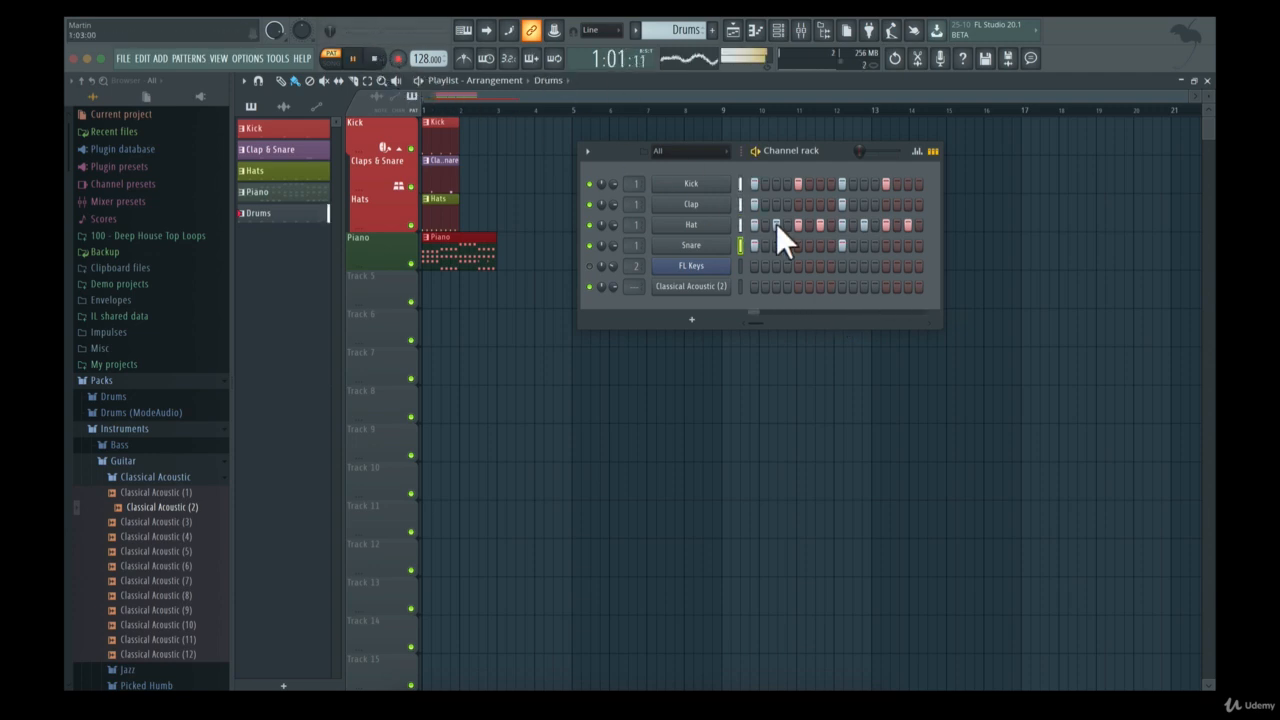
{"action": "left_click", "coordinate": [755, 203]}
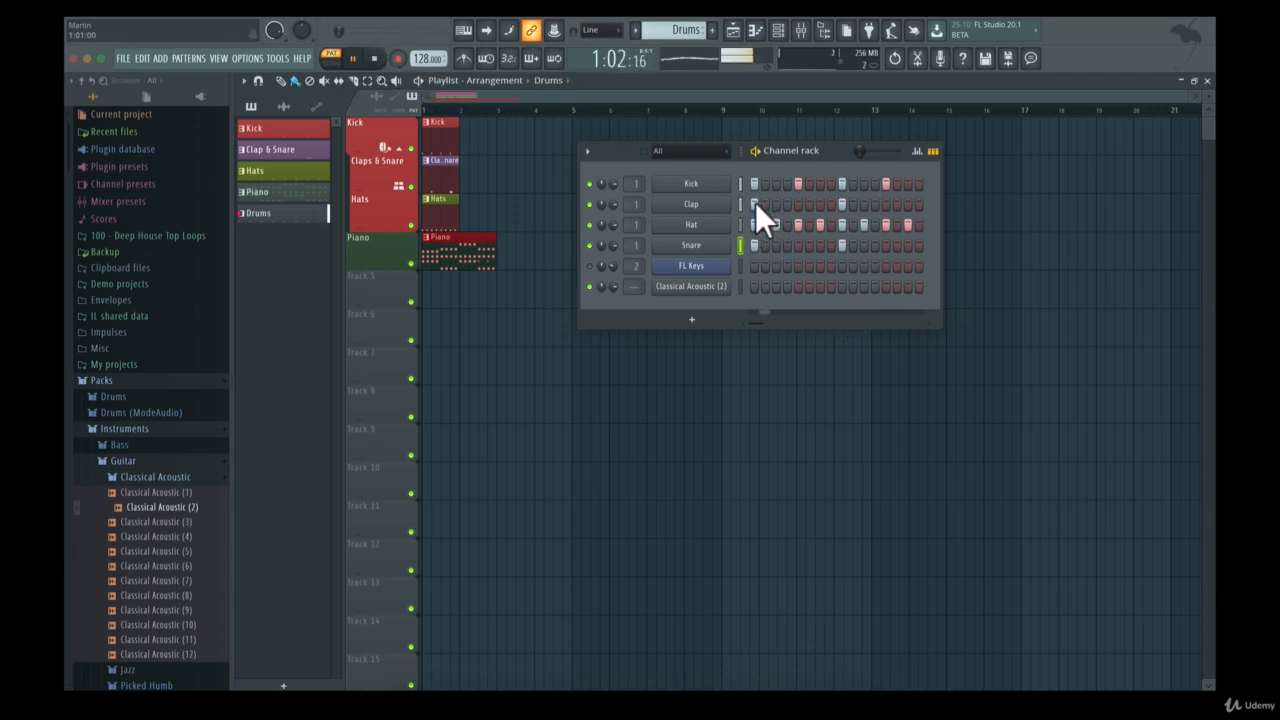
{"action": "key", "text": "space"}
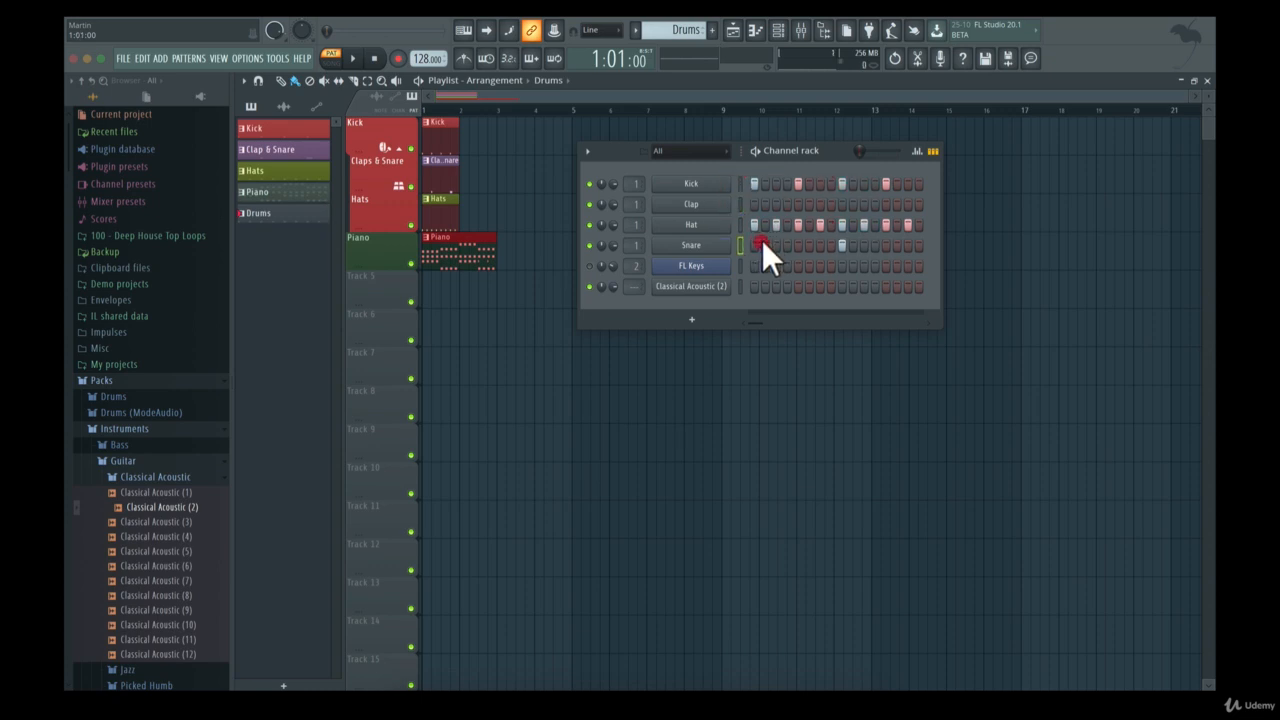
{"action": "left_click_drag", "start_coordinate": [760, 243], "coordinate": [843, 244]}
{"action": "left_click", "coordinate": [886, 203]}
{"action": "left_click", "coordinate": [886, 245]}
{"action": "key", "text": "space"}
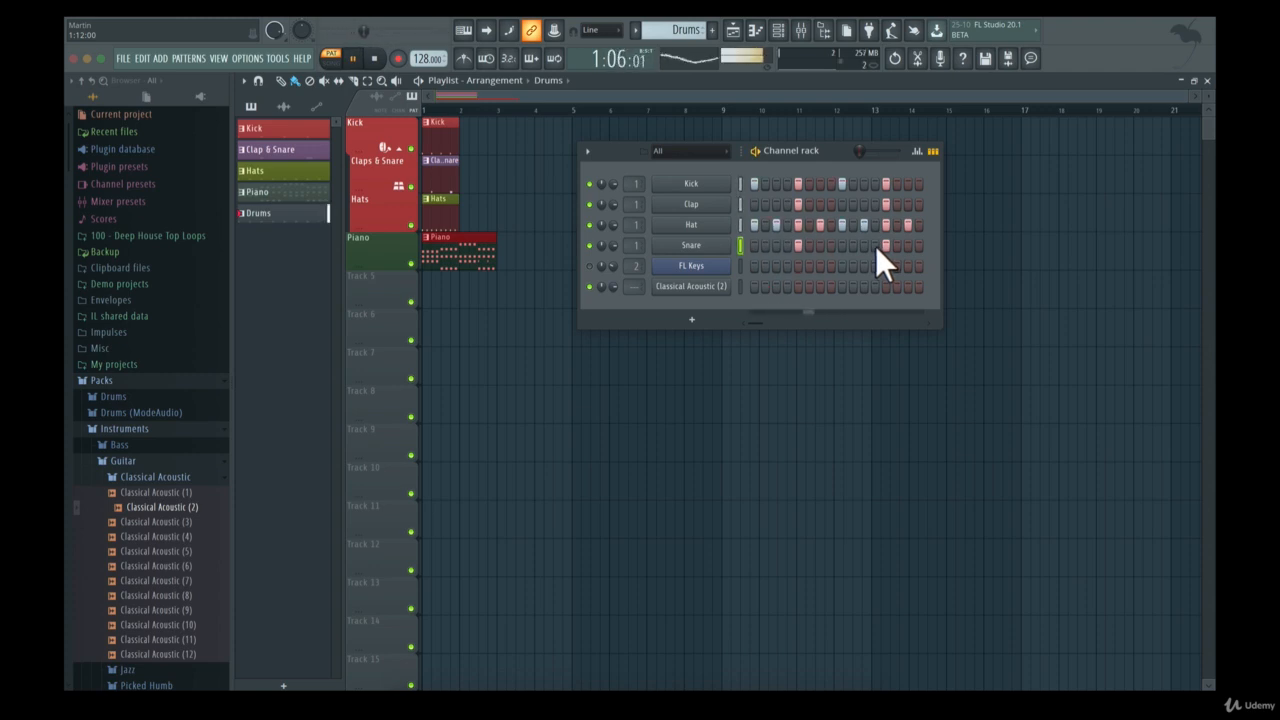
{"action": "key", "text": "space"}
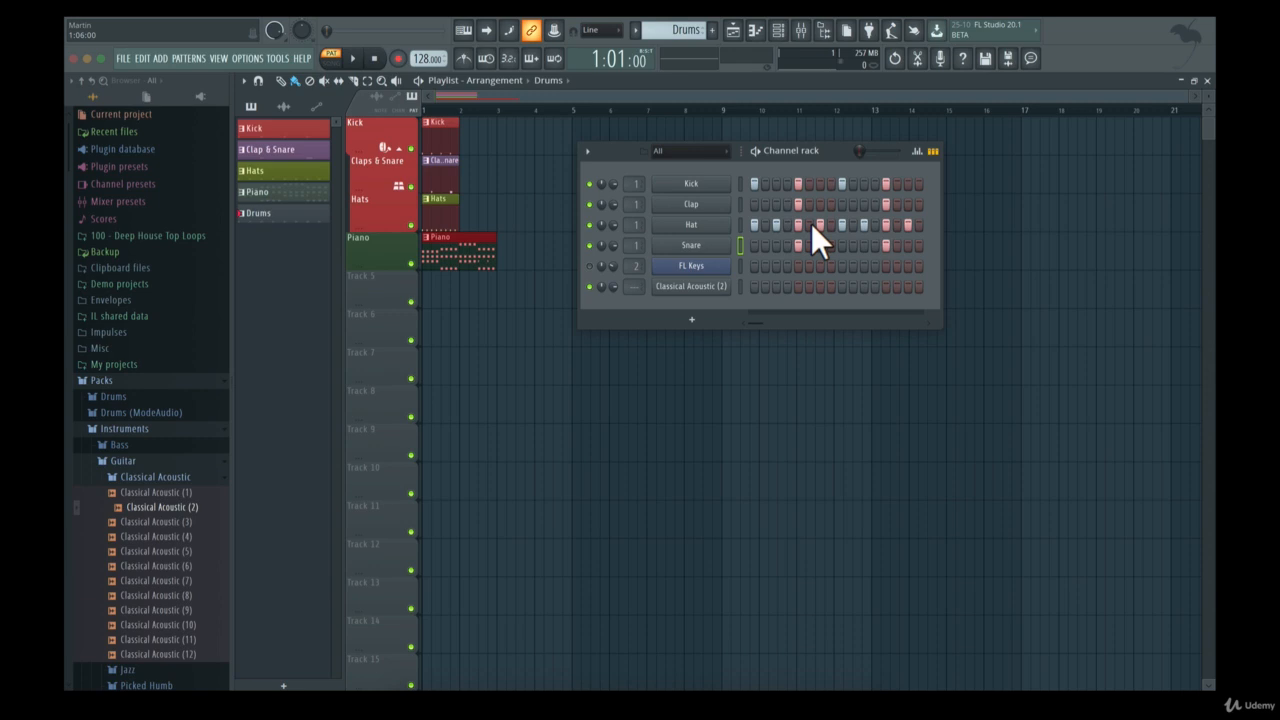
Look through the available channel filter groups in the channel rack
{"action": "left_click", "coordinate": [661, 150]}
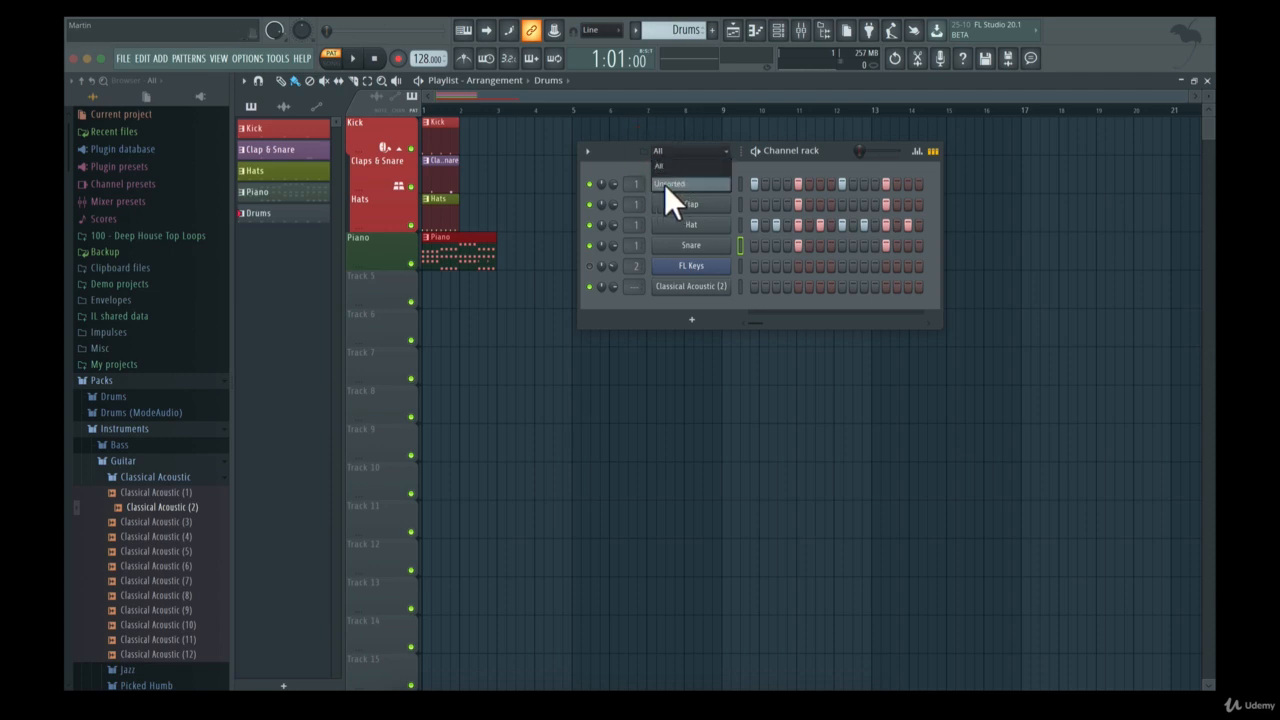
{"action": "left_click", "coordinate": [680, 149]}
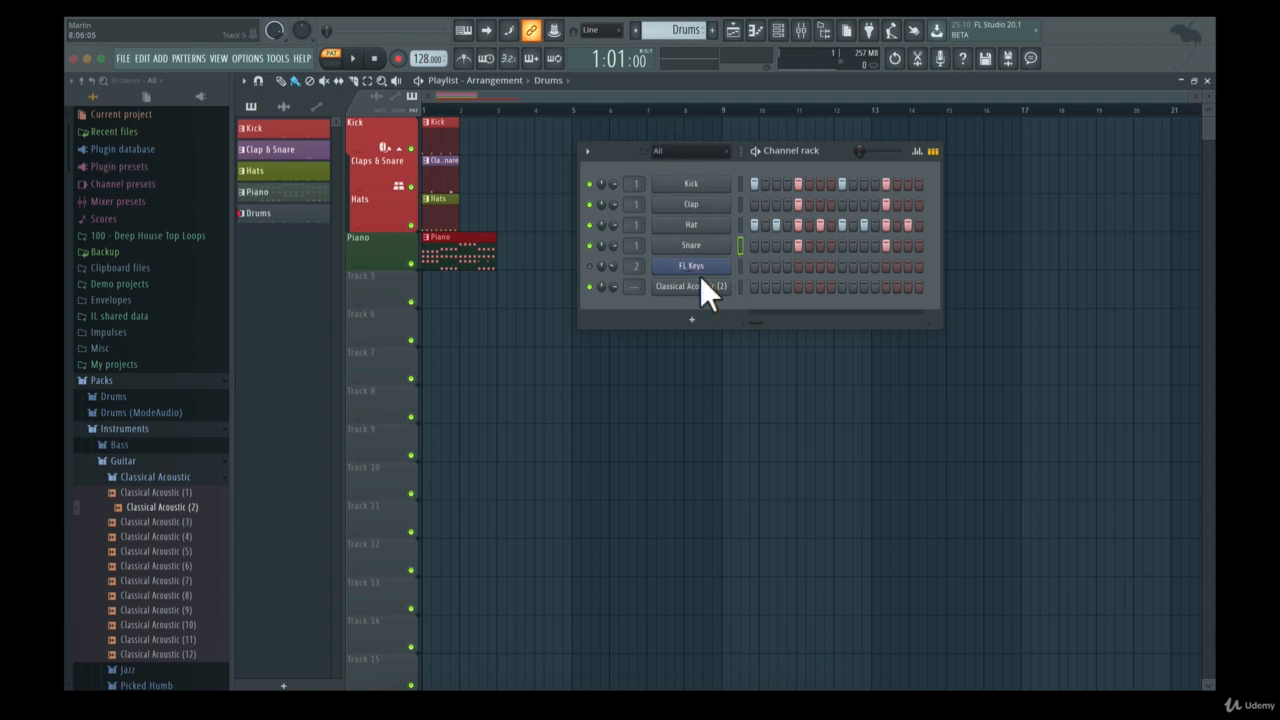
{"action": "left_click", "coordinate": [692, 153]}
Select the Kick, Clap, Hat and Snare channels and group them under the filter name Drums
{"action": "left_click_drag", "start_coordinate": [741, 180], "coordinate": [745, 208]}
{"action": "left_click", "coordinate": [740, 185]}
{"action": "left_click", "coordinate": [739, 243]}
{"action": "left_click_drag", "start_coordinate": [741, 180], "coordinate": [744, 198]}
{"action": "left_click", "coordinate": [740, 182]}
{"action": "left_click", "coordinate": [587, 152]}
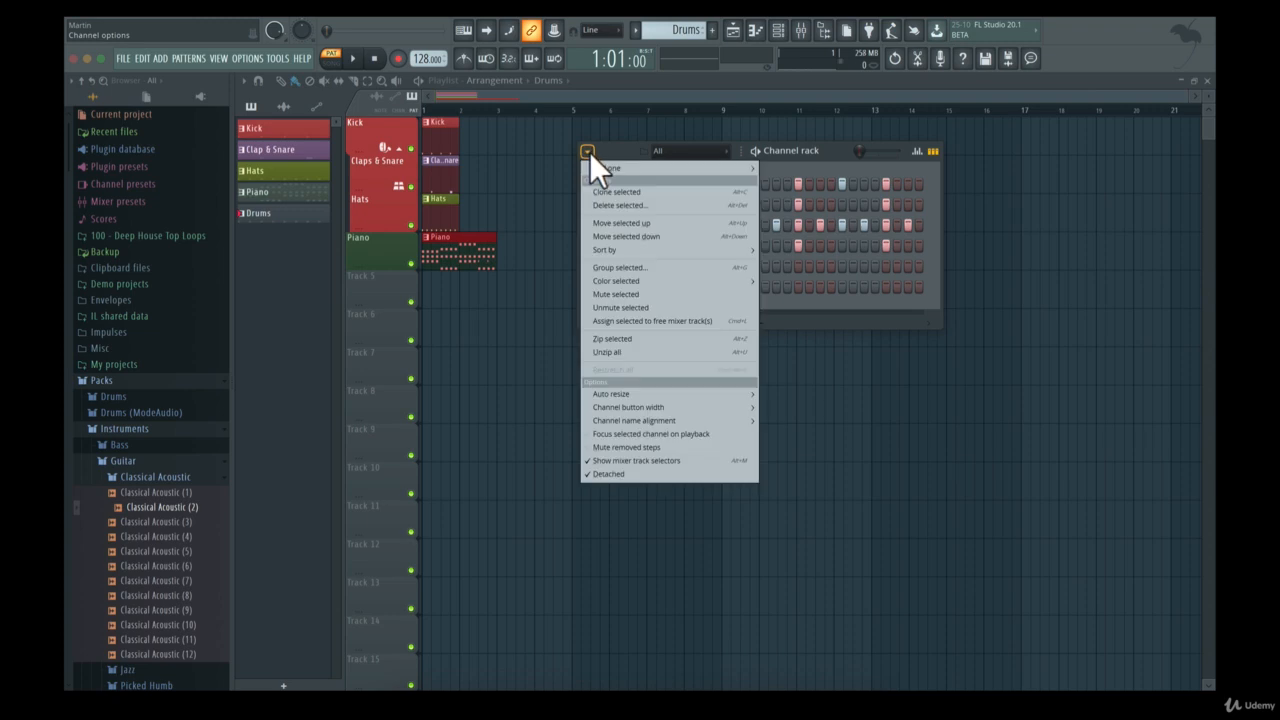
{"action": "left_click", "coordinate": [620, 267]}
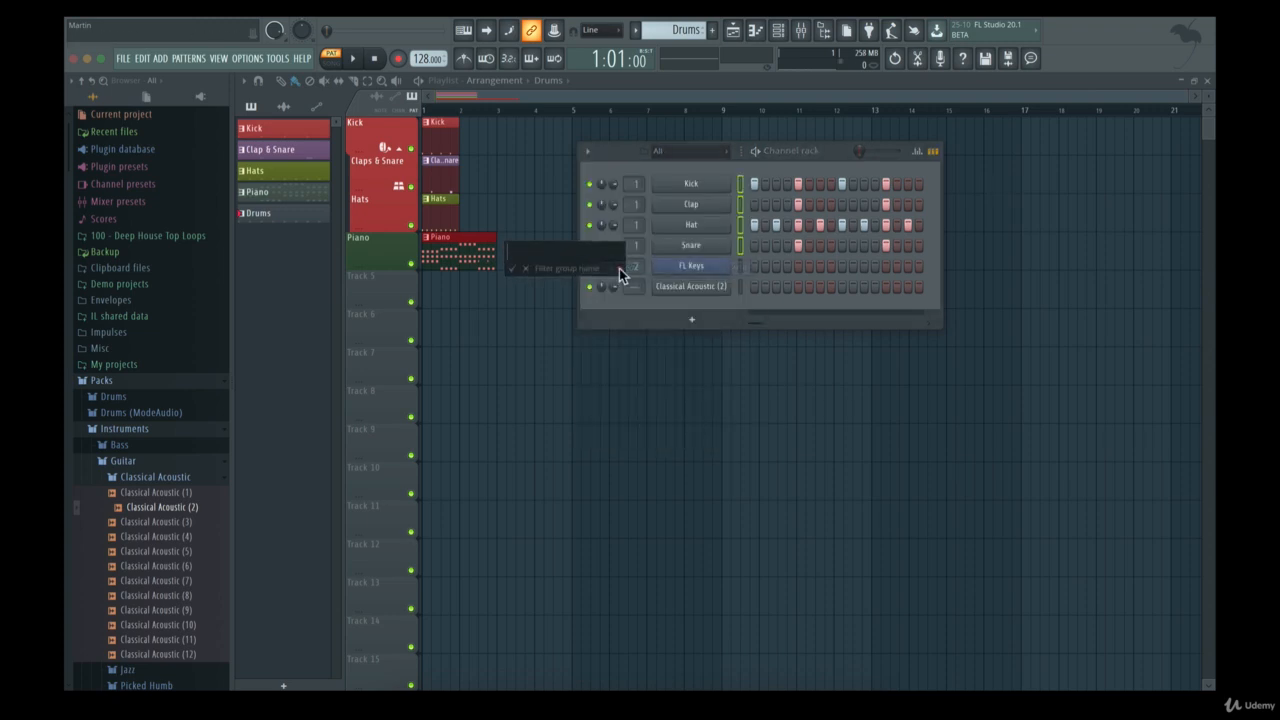
{"action": "type", "text": "Drums"}
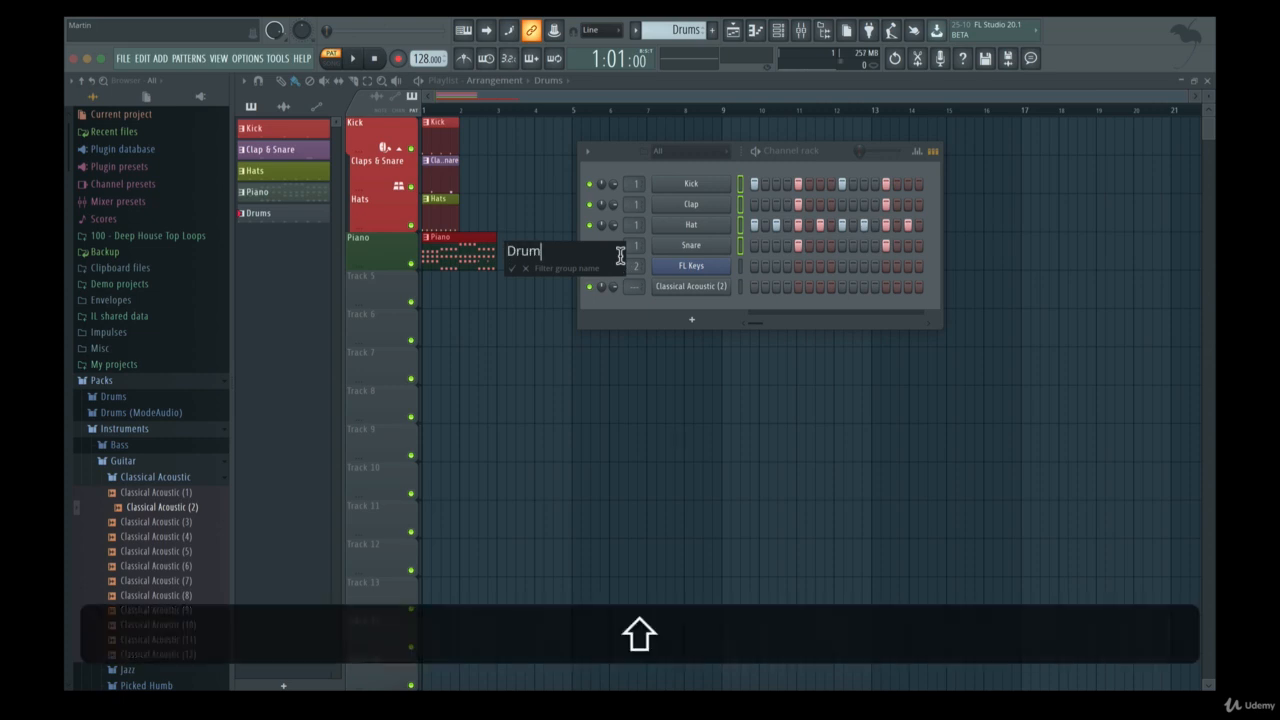
{"action": "left_click", "coordinate": [512, 267]}
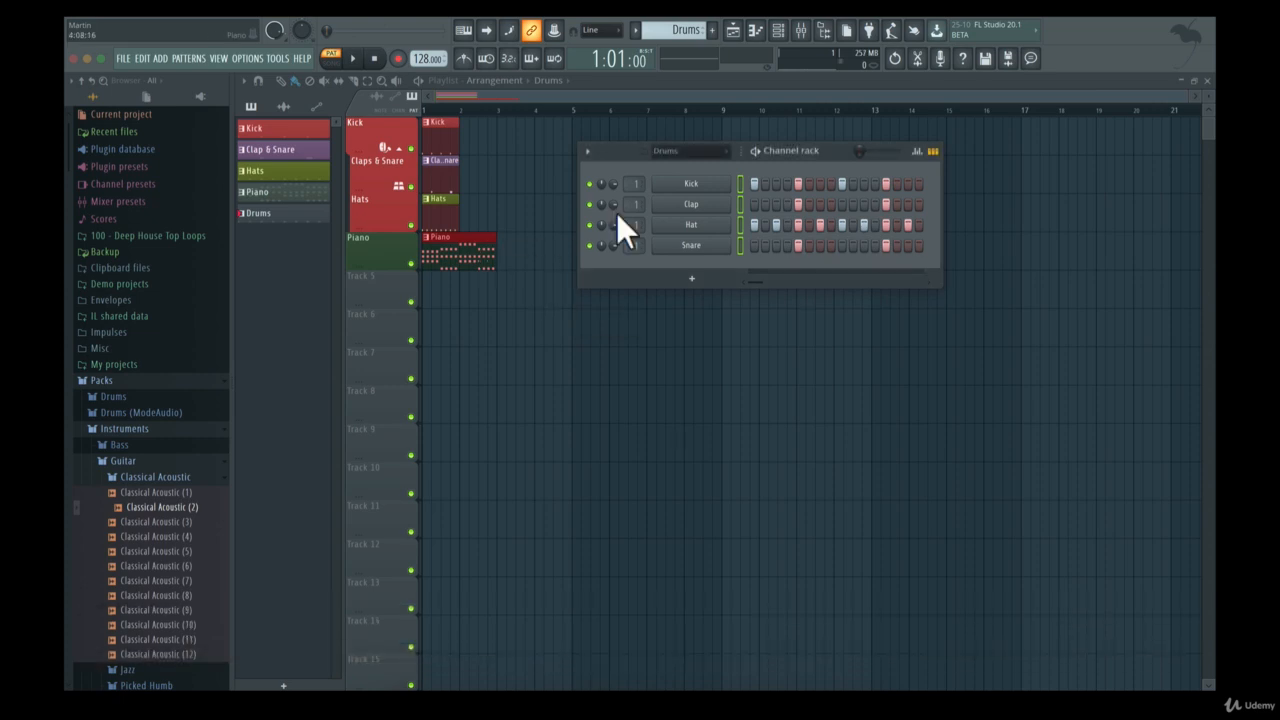
Switch the channel rack filter back and forth between All and Drums, ending on the Drums group
{"action": "left_click", "coordinate": [667, 154]}
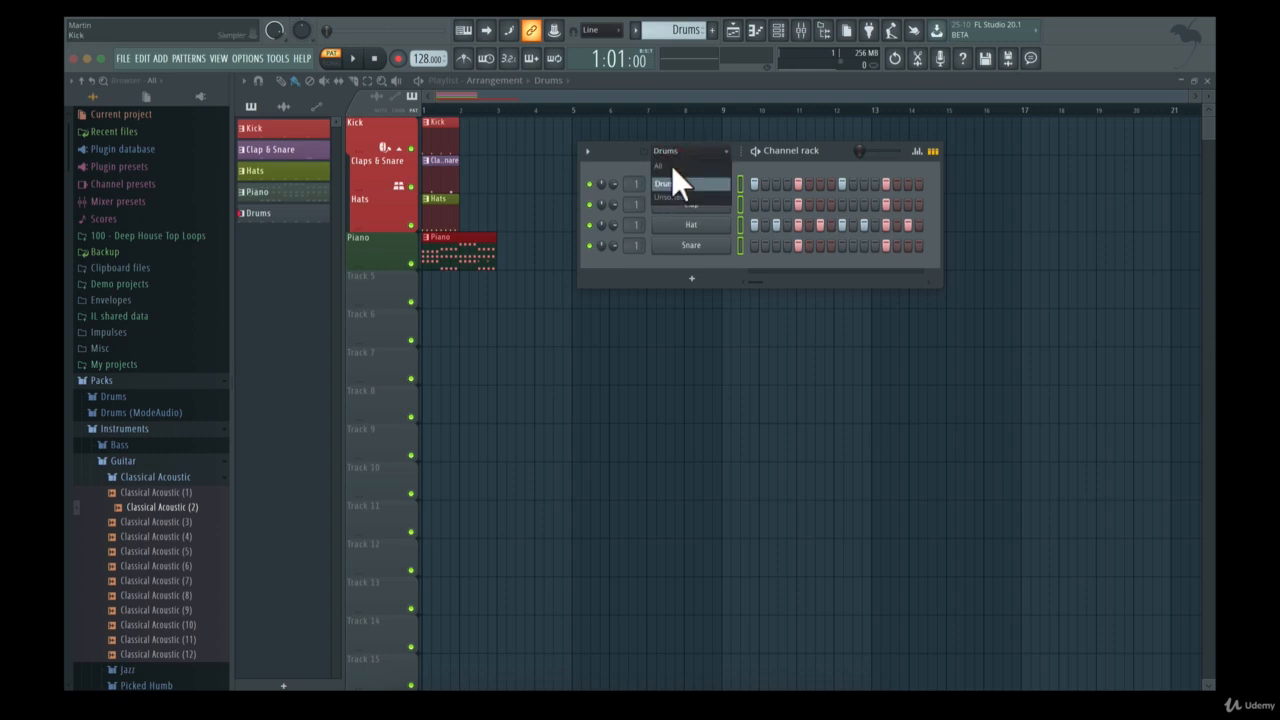
{"action": "left_click", "coordinate": [754, 157]}
{"action": "left_click", "coordinate": [690, 150]}
{"action": "left_click", "coordinate": [670, 163]}
{"action": "left_click", "coordinate": [669, 156]}
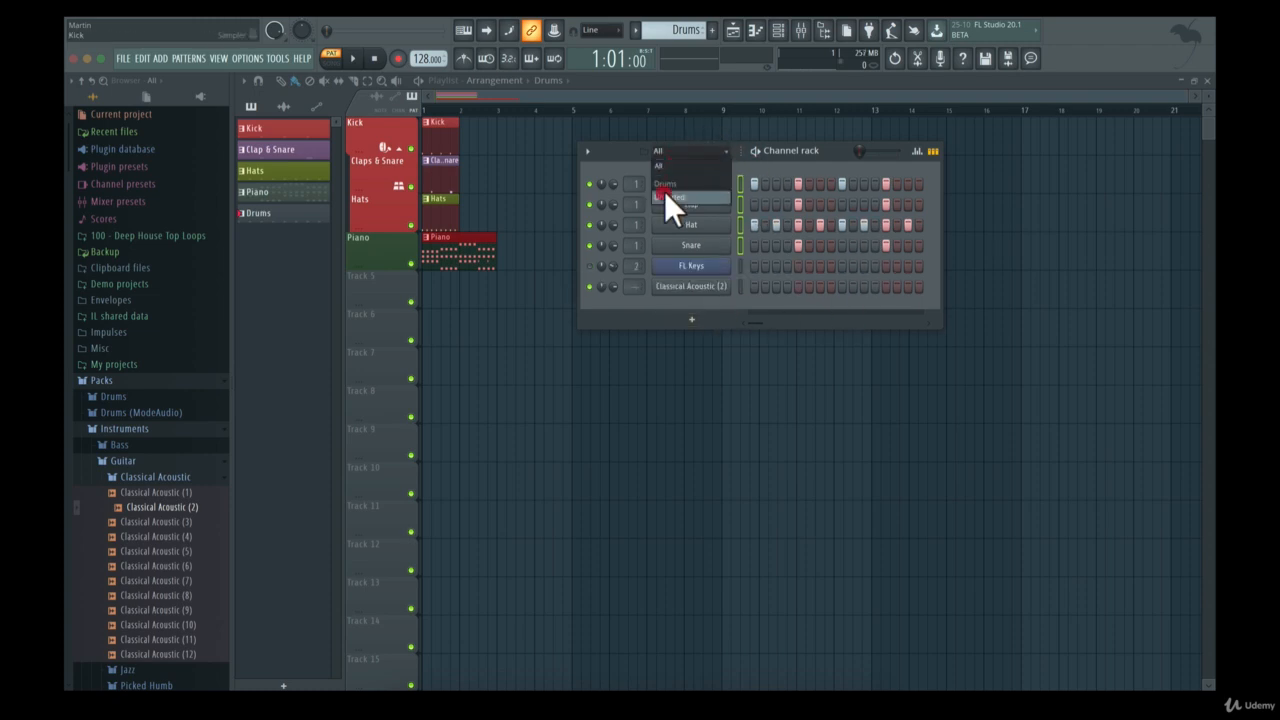
{"action": "left_click", "coordinate": [664, 187]}
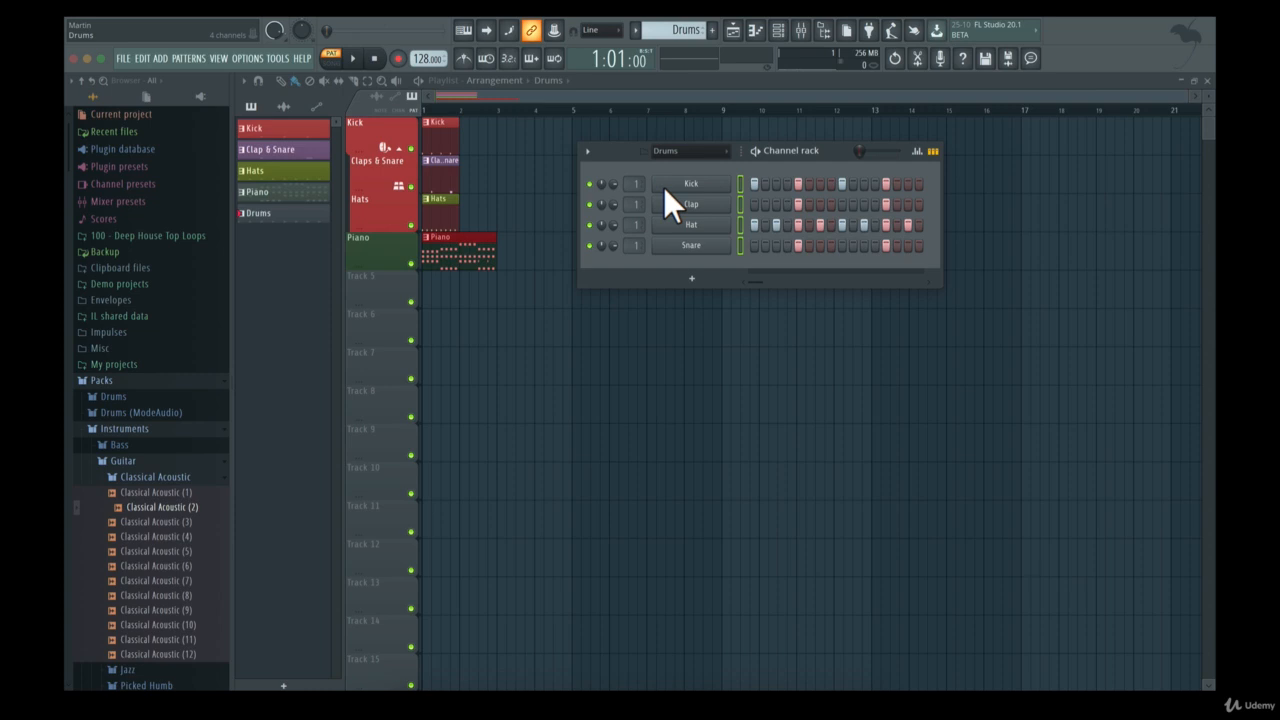
{"action": "left_click", "coordinate": [688, 150]}
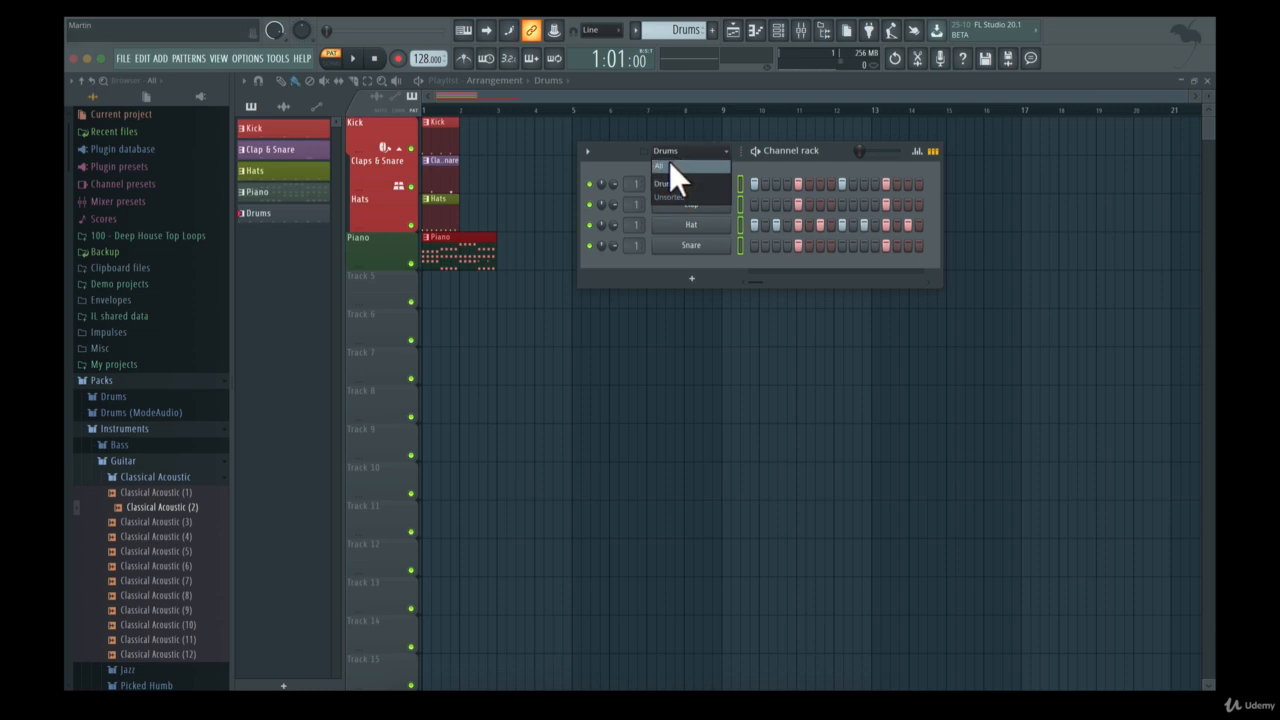
{"action": "left_click", "coordinate": [669, 163]}
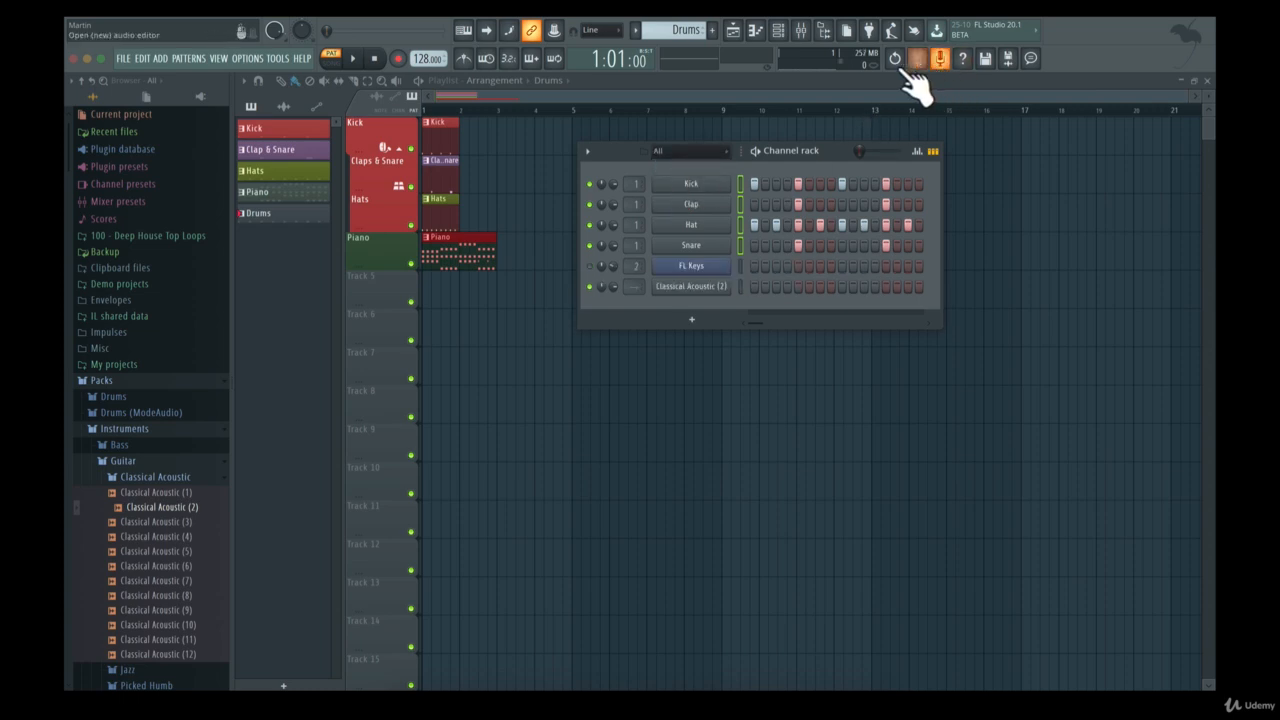
{"action": "left_click", "coordinate": [728, 150]}
{"action": "left_click", "coordinate": [713, 180]}
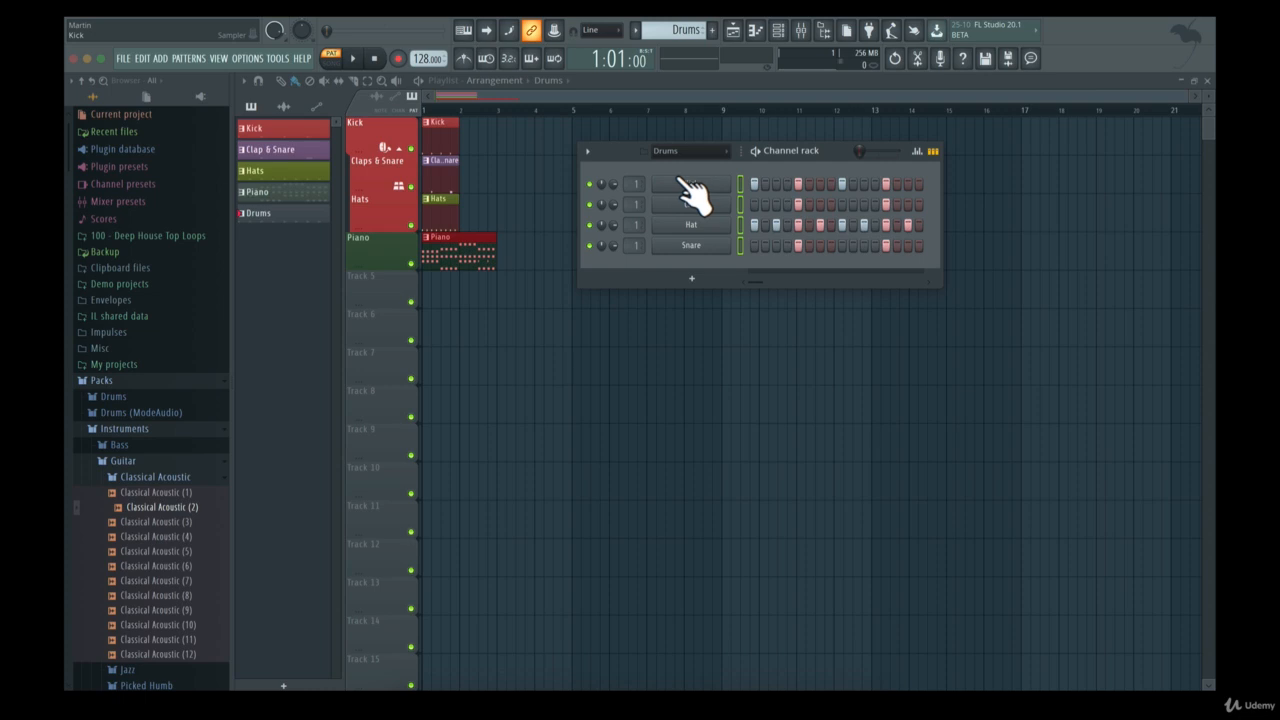
Colour the Kick, Clap, Hat and Snare channels with a gradient from black to bright green, and set the channel filter to All
{"action": "left_click", "coordinate": [588, 152]}
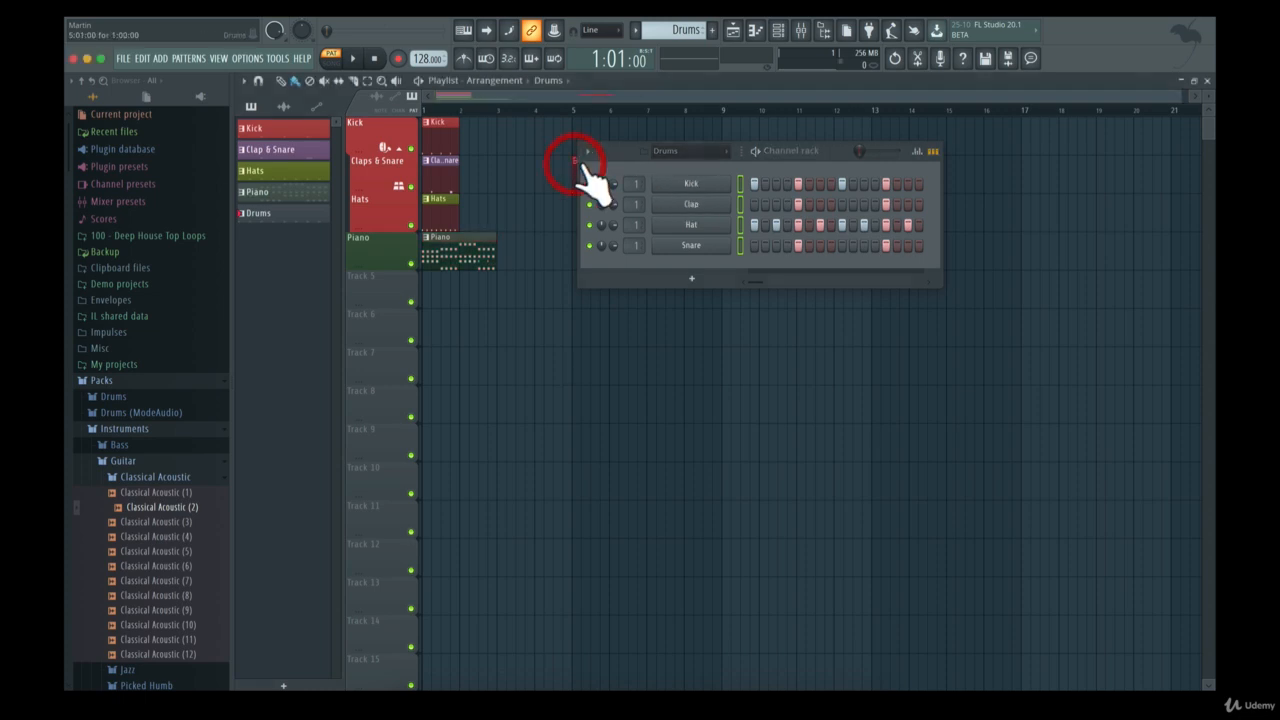
{"action": "mouse_move", "coordinate": [640, 281]}
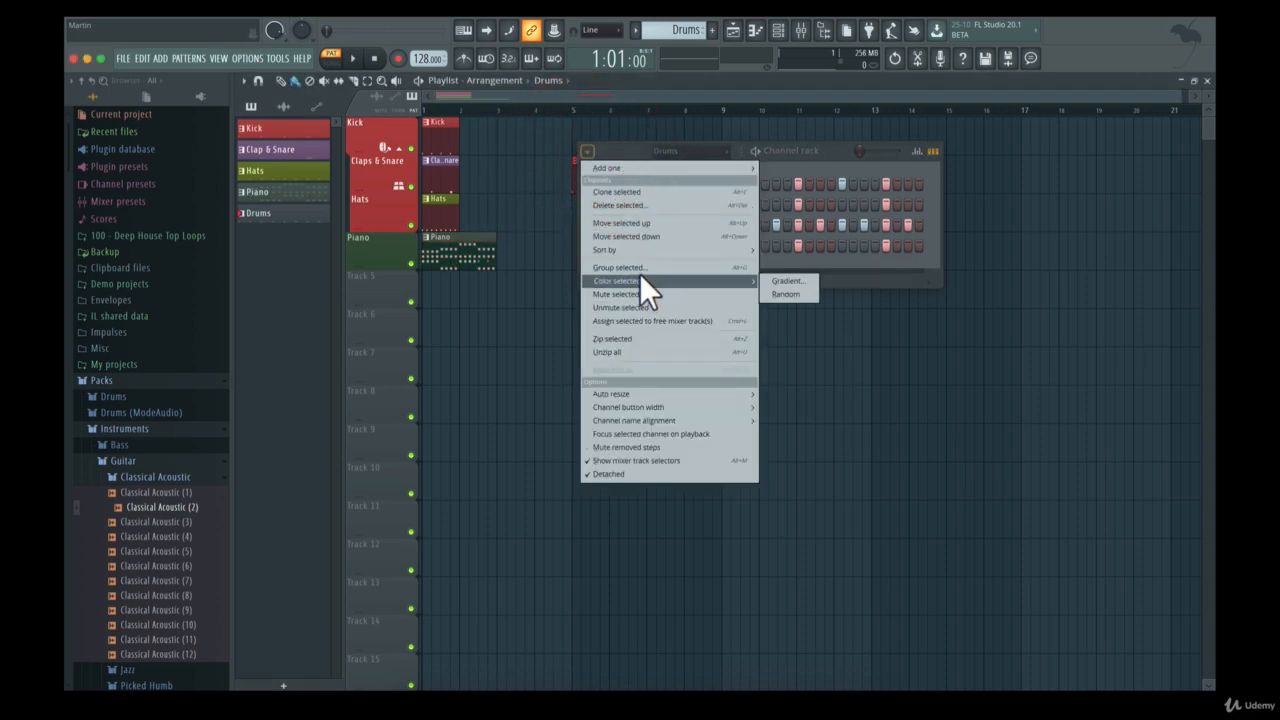
{"action": "left_click", "coordinate": [796, 282]}
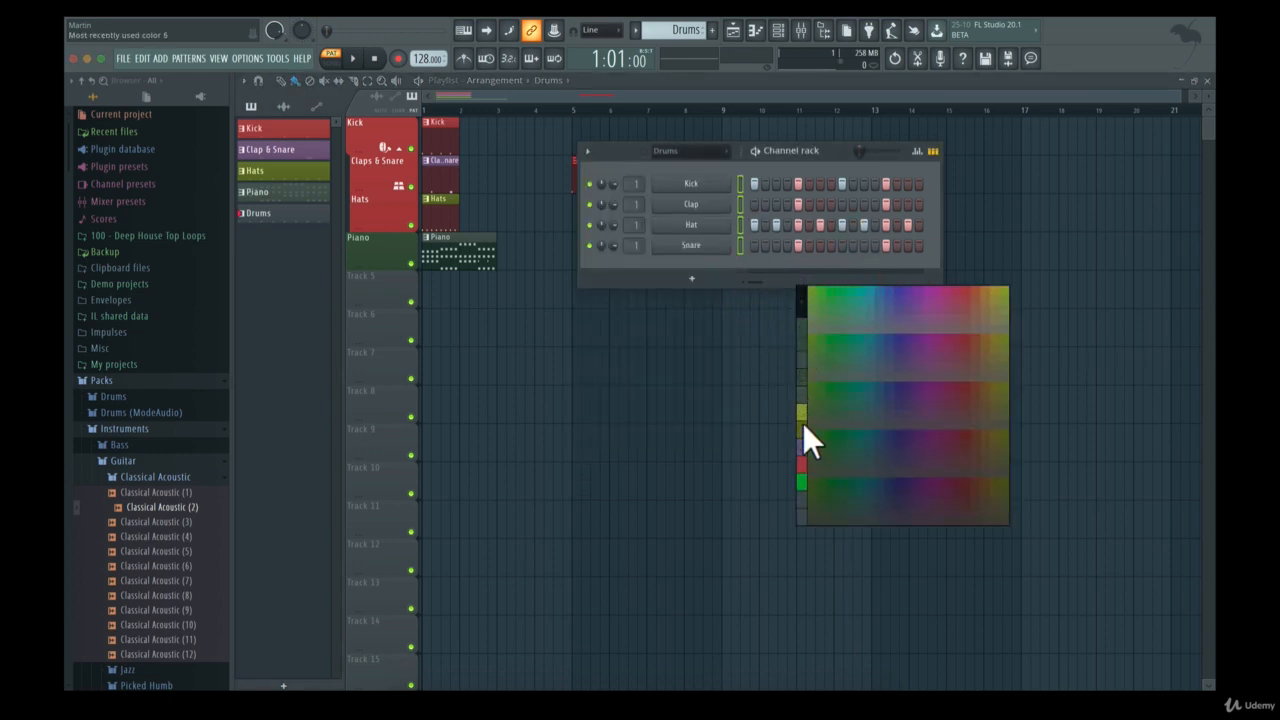
{"action": "left_click", "coordinate": [803, 296]}
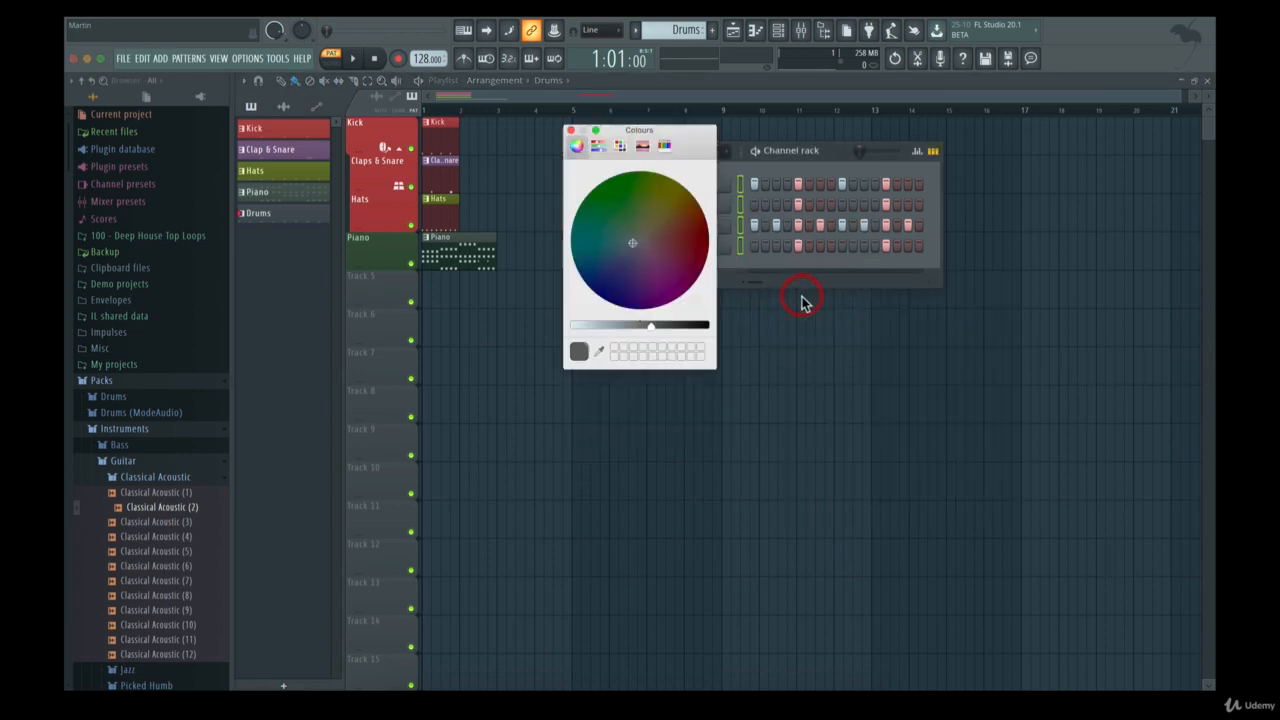
{"action": "left_click", "coordinate": [627, 292]}
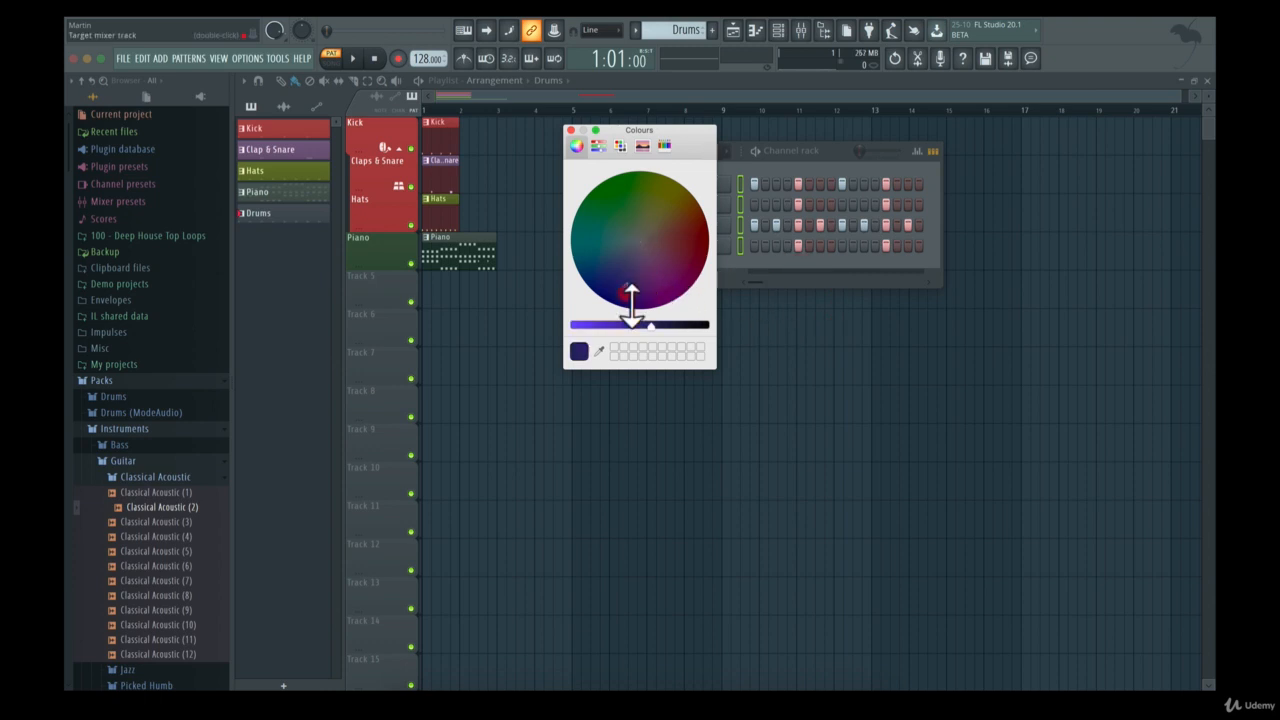
{"action": "left_click_drag", "start_coordinate": [627, 292], "coordinate": [775, 335]}
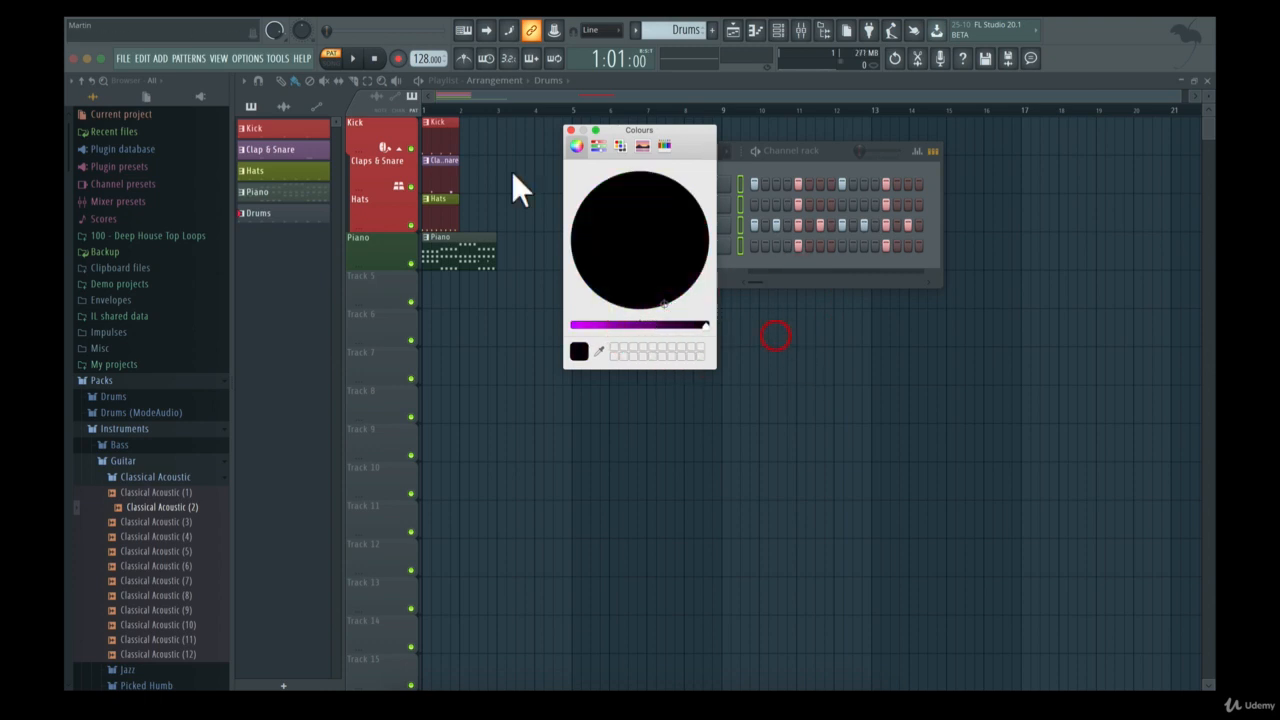
{"action": "left_click", "coordinate": [571, 131]}
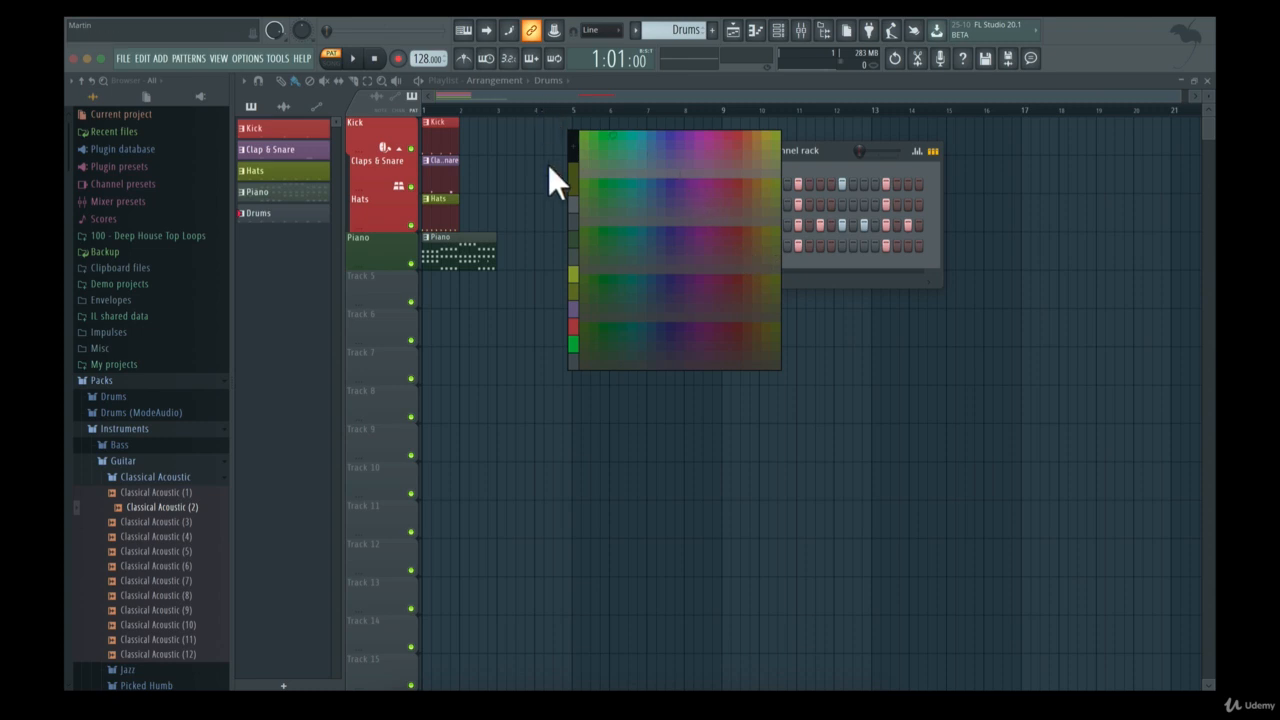
{"action": "left_click", "coordinate": [572, 338]}
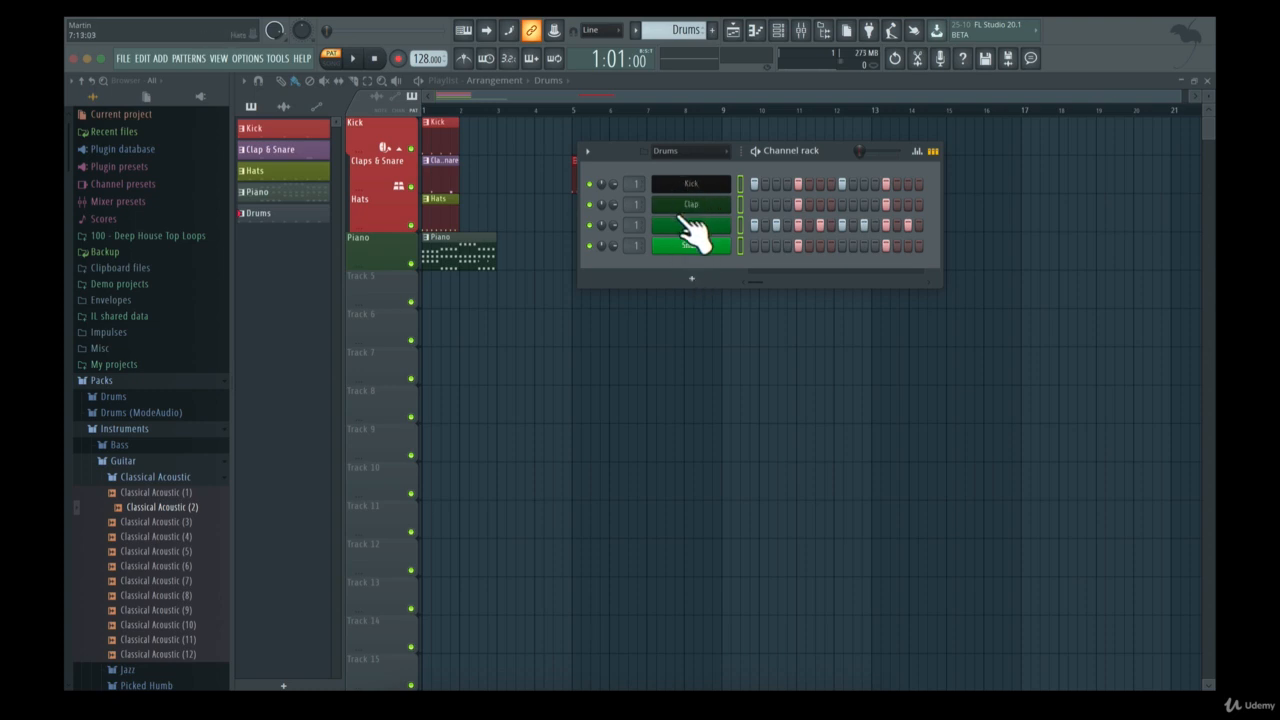
{"action": "left_click", "coordinate": [669, 155]}
{"action": "left_click", "coordinate": [668, 169]}
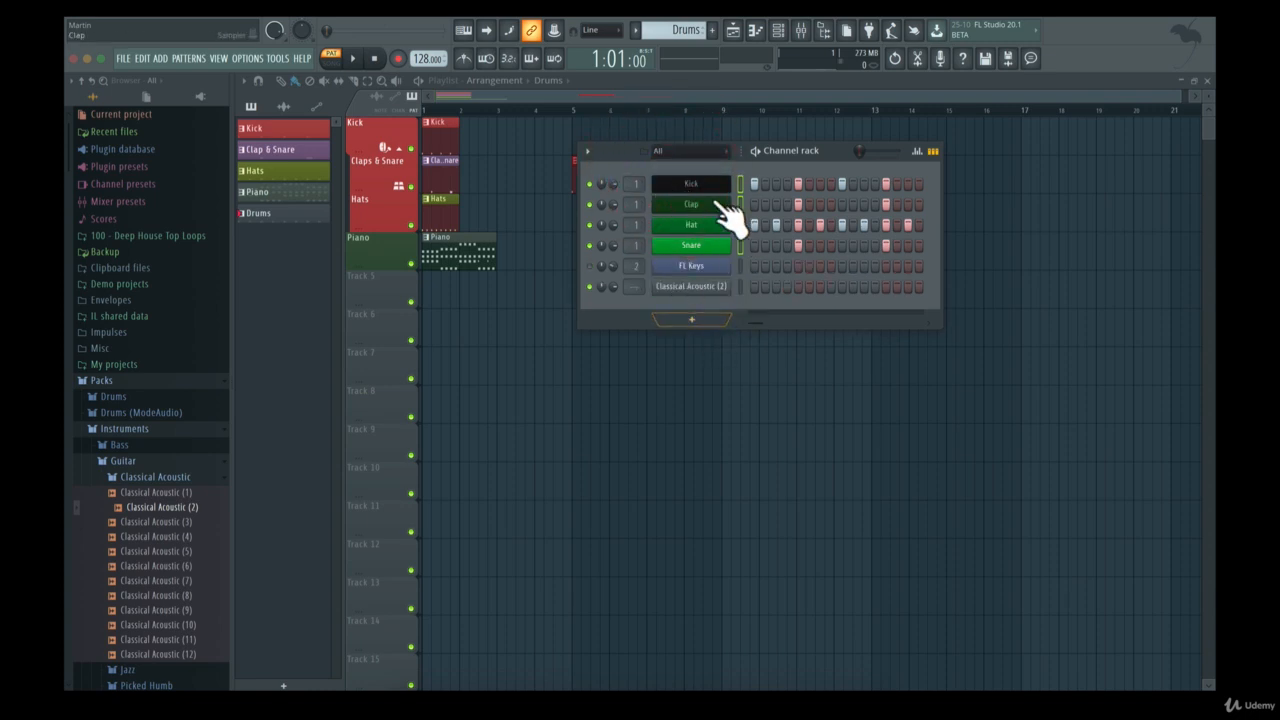